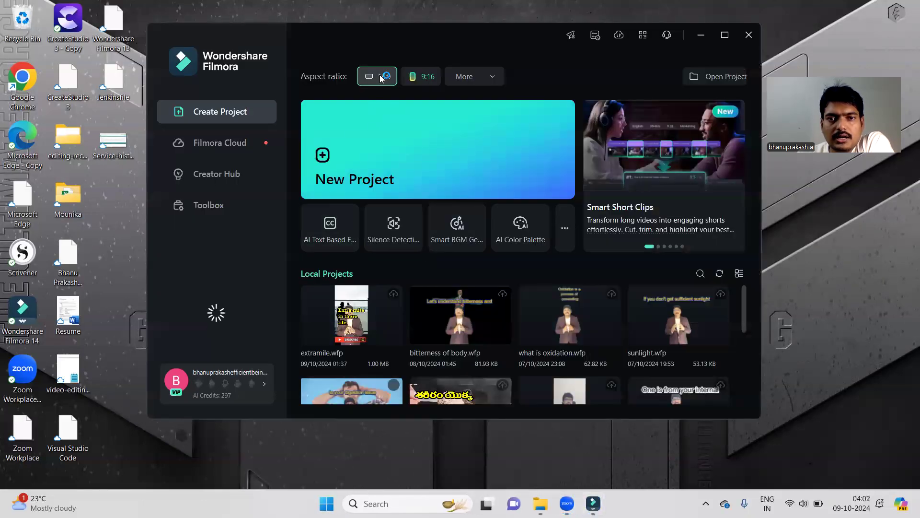
# - Create a new project and import the video "Best health of ours" from the Phone Link folder
pyautogui.click(432, 150)
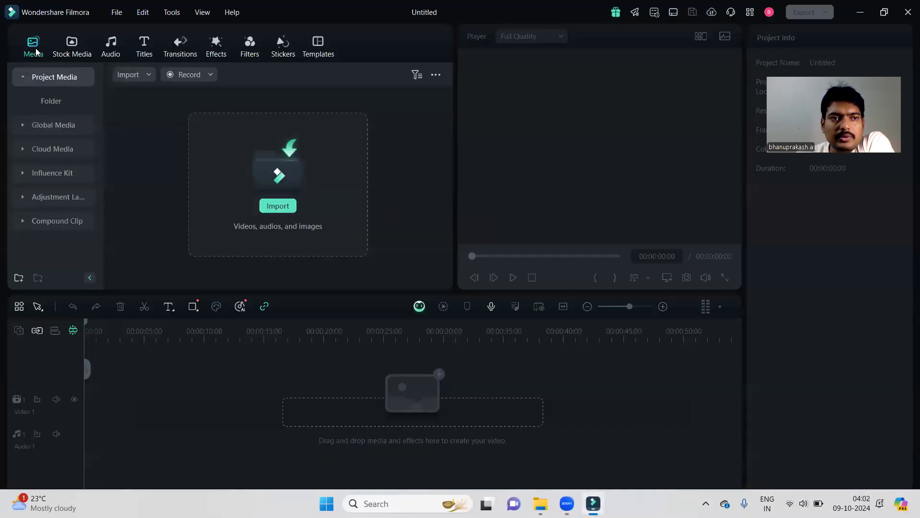
pyautogui.click(278, 206)
pyautogui.scroll(-6, 232, 205)
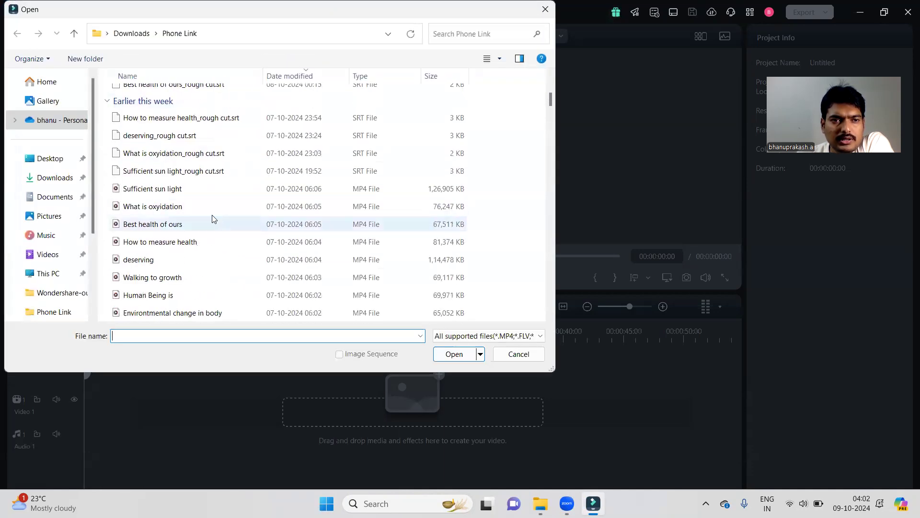
pyautogui.scroll(-1, 205, 206)
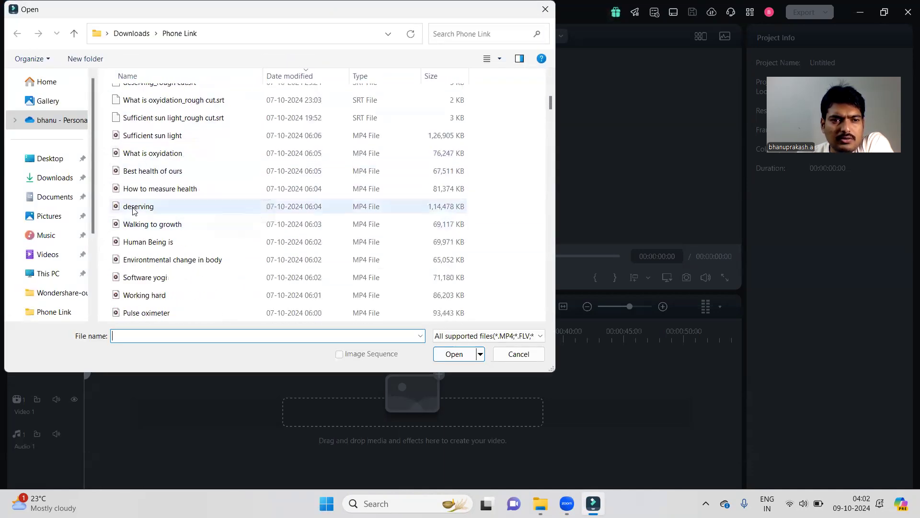
pyautogui.click(183, 171)
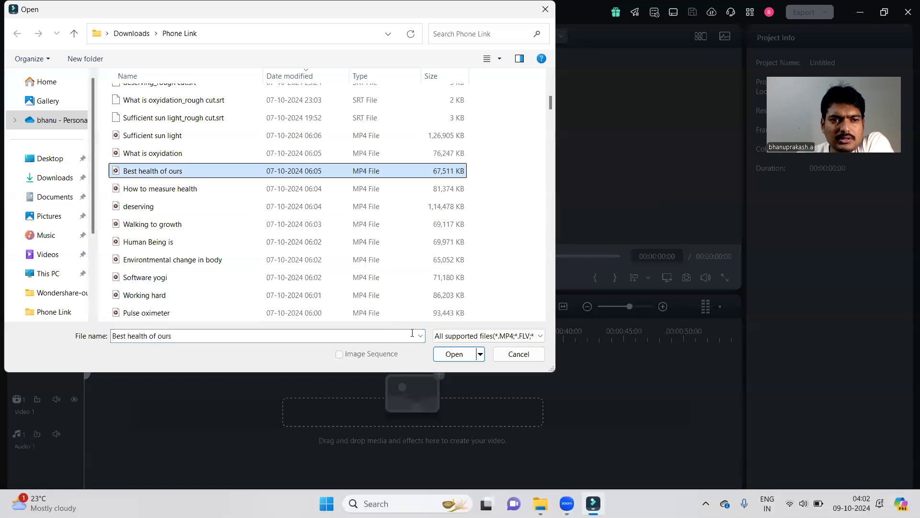
pyautogui.click(454, 355)
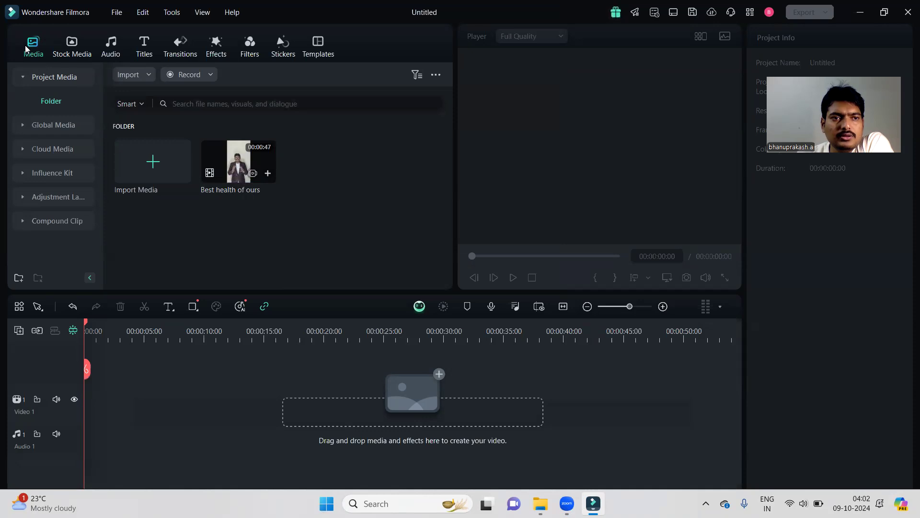
# - Place the Best health of ours clip at the start of the timeline, matching the project to its 1080 x 1920 50fps settings without asking again
pyautogui.moveTo(259, 175)
pyautogui.mouseDown()
pyautogui.moveTo(237, 322)
pyautogui.moveTo(185, 437)
pyautogui.moveTo(146, 378)
pyautogui.mouseUp()
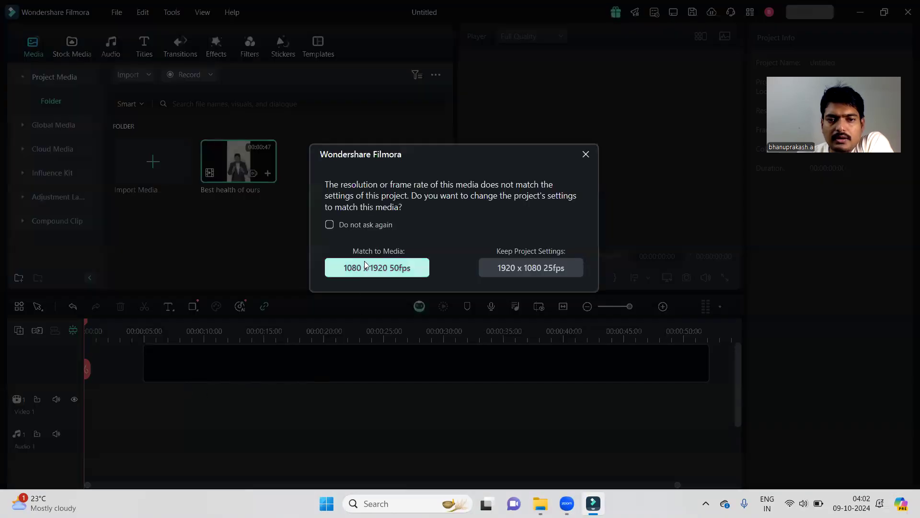
pyautogui.click(329, 226)
pyautogui.click(386, 268)
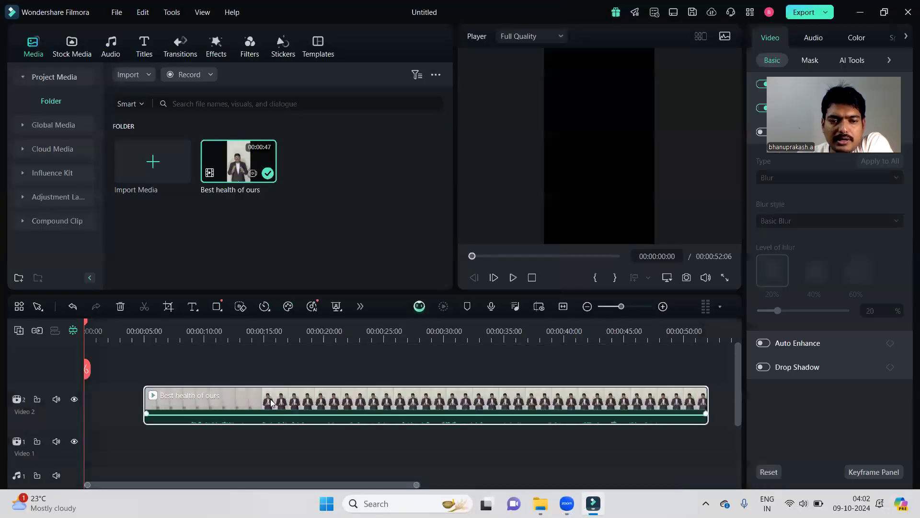
pyautogui.moveTo(308, 404); pyautogui.dragTo(243, 401)
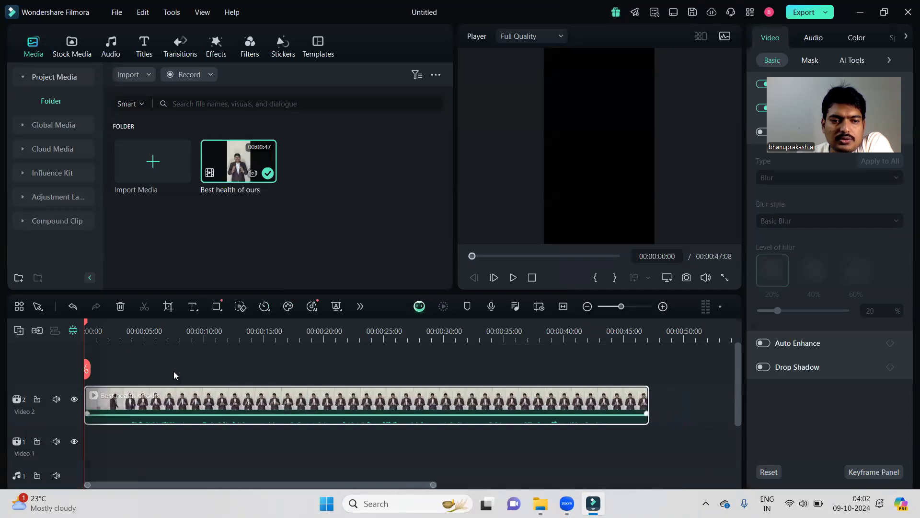
# - Trim the clip's opening up to 00:00:03:25 and its end to 00:00:40:27, and return the playhead to the start
pyautogui.moveTo(86, 322); pyautogui.dragTo(126, 327)
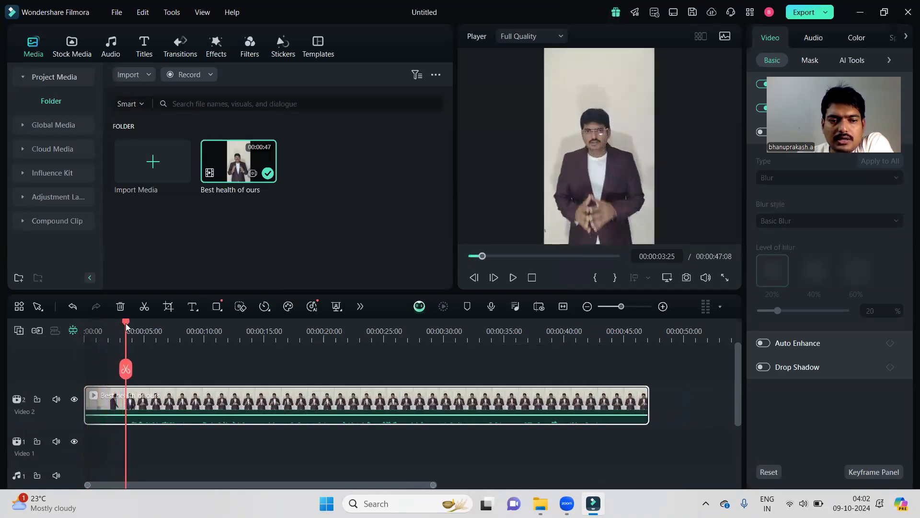
pyautogui.moveTo(93, 413); pyautogui.dragTo(130, 413)
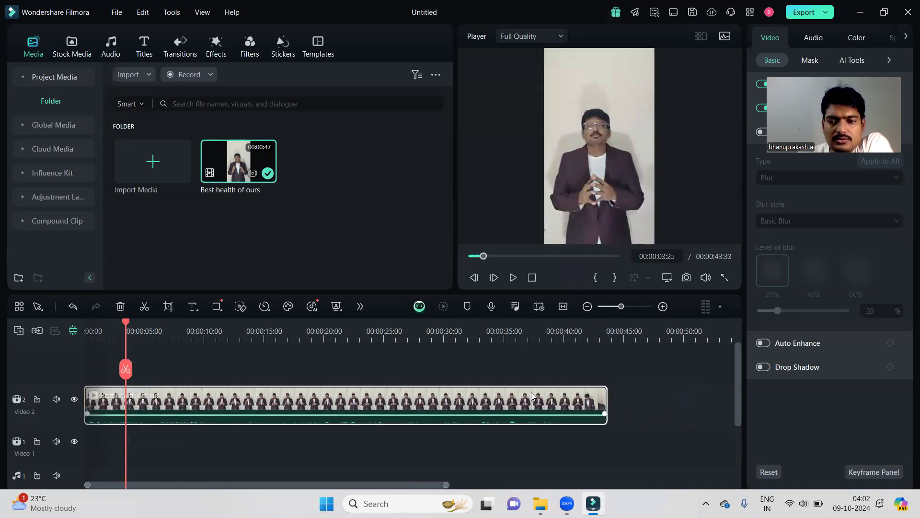
pyautogui.moveTo(127, 322); pyautogui.dragTo(572, 366)
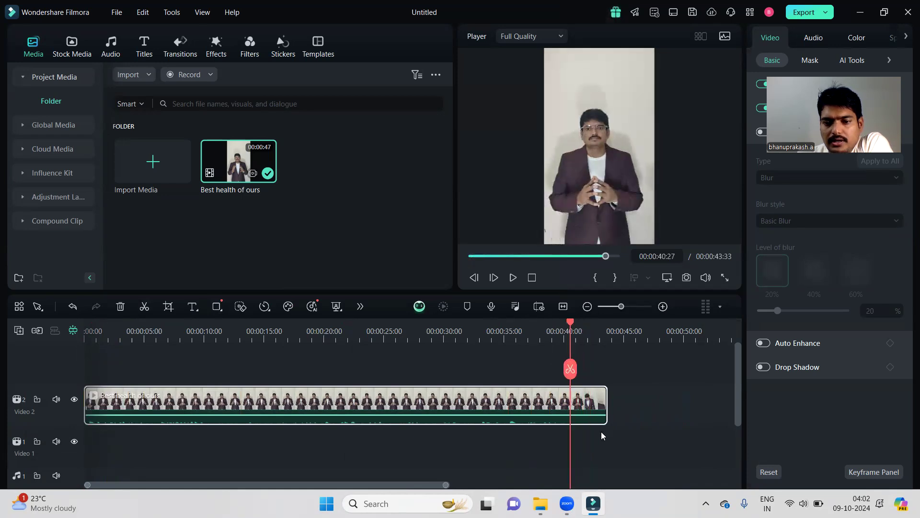
pyautogui.moveTo(605, 406); pyautogui.dragTo(569, 401)
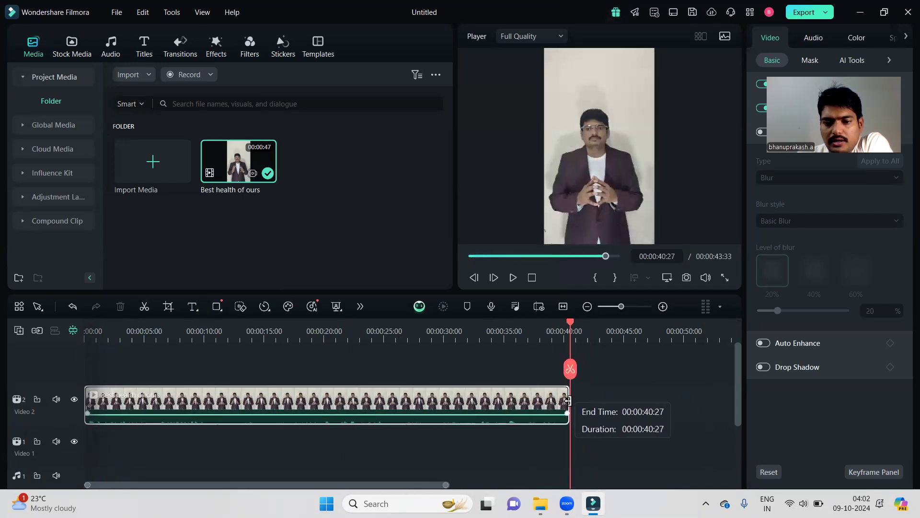
pyautogui.click(531, 277)
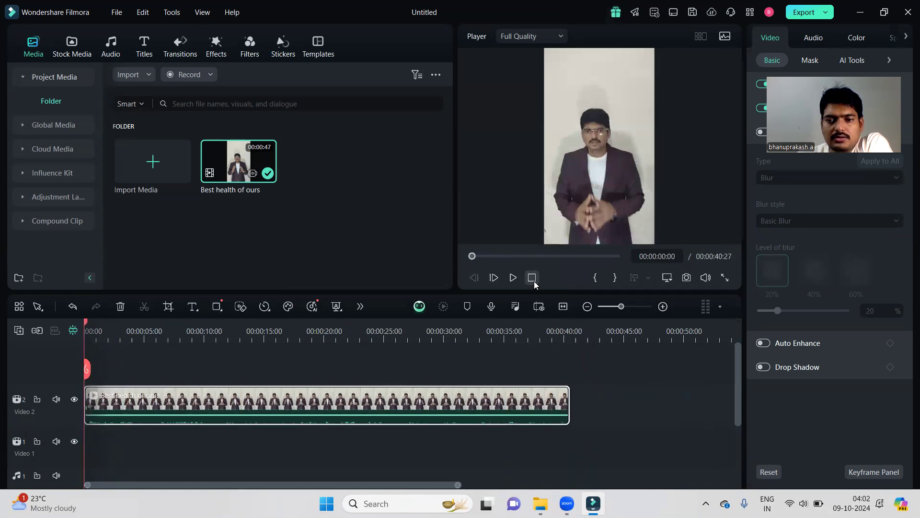
# - Adjust the clip's light: exposure 6, brightness 15, contrast 7, highlight 15, shadow -6, white 8 and black -3
pyautogui.click(619, 380)
pyautogui.moveTo(607, 402); pyautogui.dragTo(425, 405)
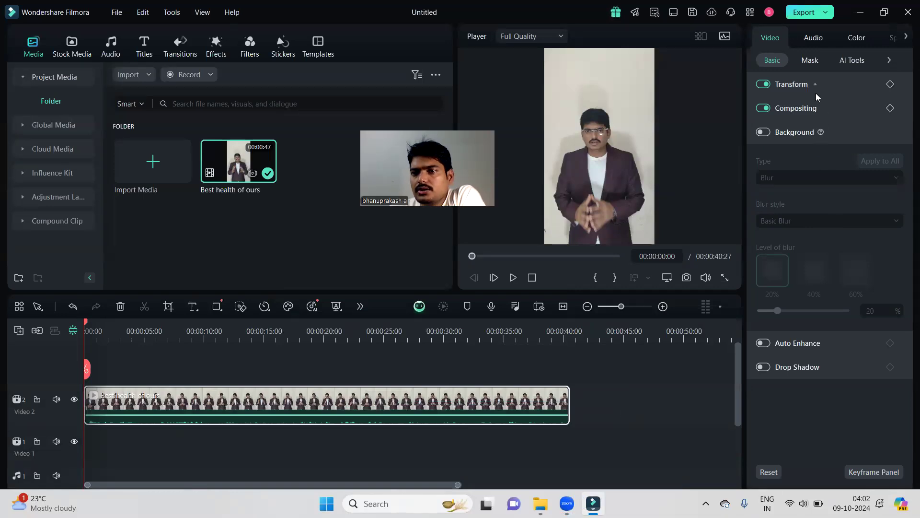
pyautogui.click(856, 37)
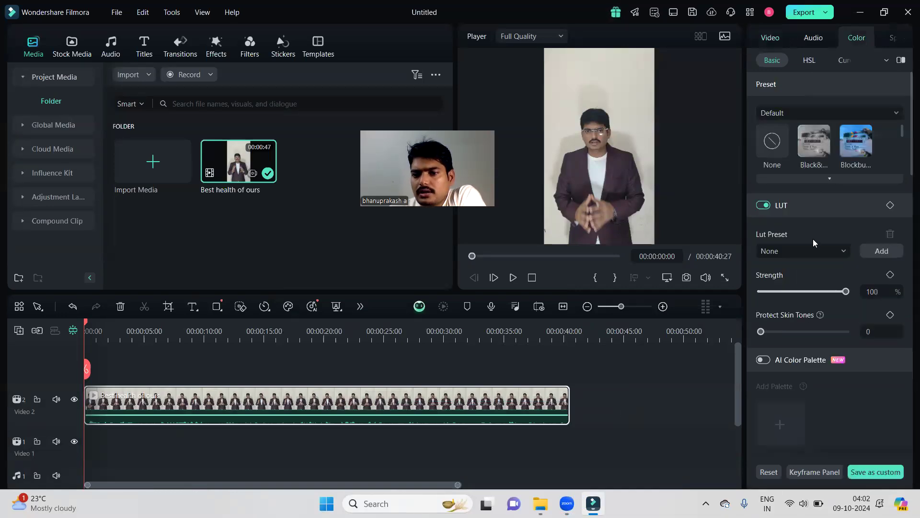
pyautogui.scroll(-6, 813, 238)
pyautogui.scroll(-5, 807, 241)
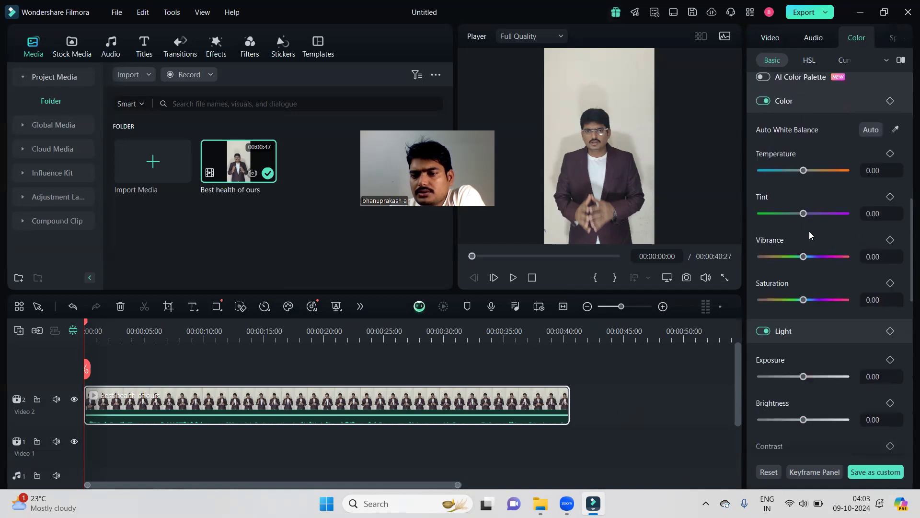
pyautogui.moveTo(803, 269); pyautogui.dragTo(805, 269)
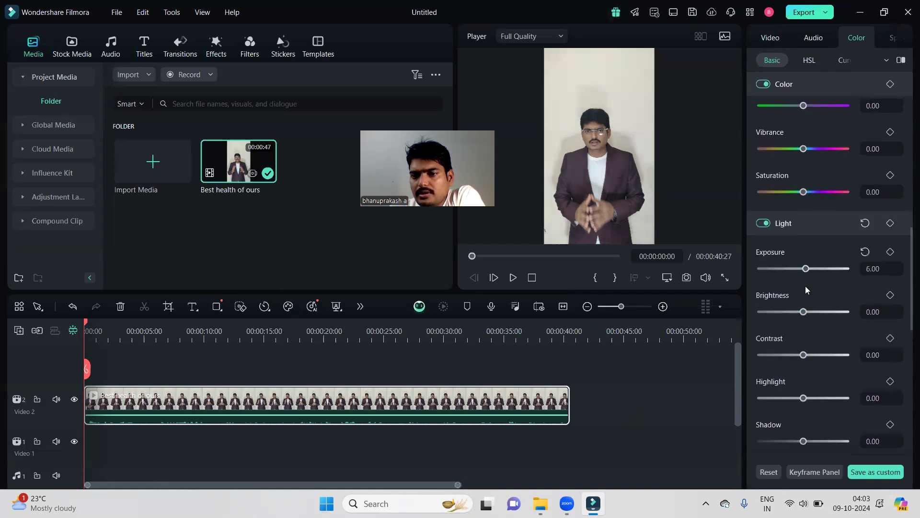
pyautogui.moveTo(803, 312); pyautogui.dragTo(809, 291)
pyautogui.scroll(-2, 805, 314)
pyautogui.moveTo(803, 327); pyautogui.dragTo(811, 272)
pyautogui.scroll(-2, 812, 277)
pyautogui.scroll(-2, 804, 294)
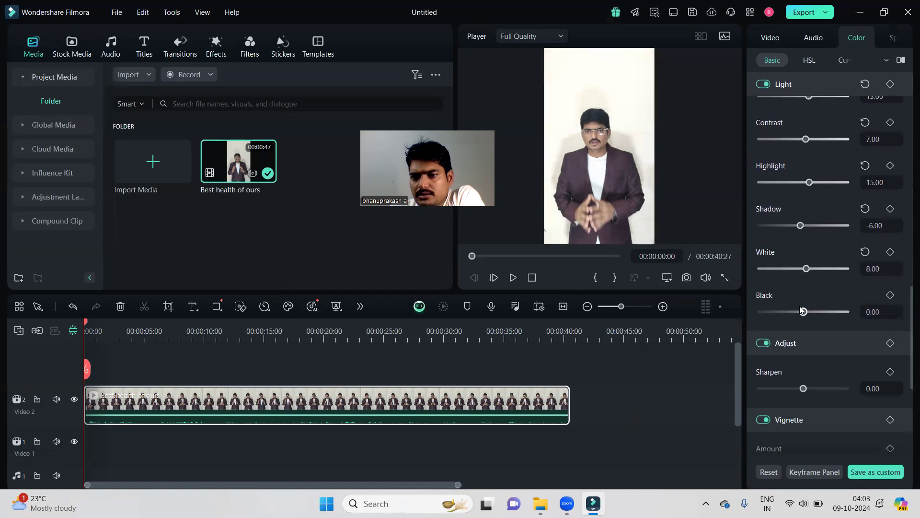
pyautogui.moveTo(805, 313); pyautogui.dragTo(803, 313)
# - Set the clip's sharpening to -20 and check the corrected picture in a full-screen preview
pyautogui.scroll(-4, 816, 285)
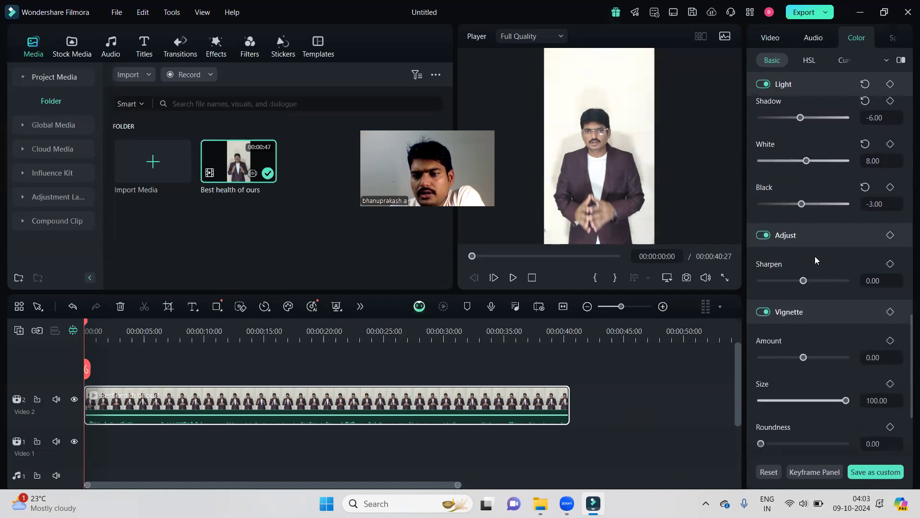
pyautogui.moveTo(803, 244); pyautogui.dragTo(796, 246)
pyautogui.scroll(-3, 816, 288)
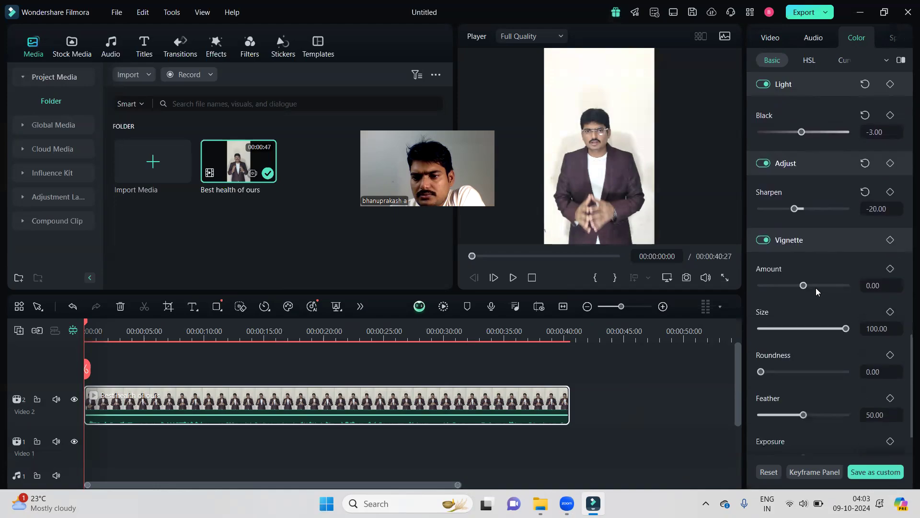
pyautogui.click(725, 278)
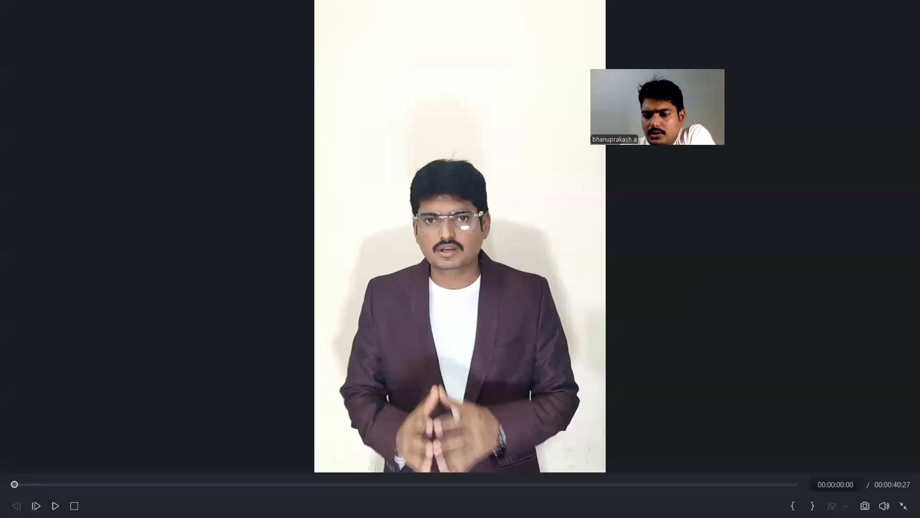
pyautogui.press('Escape')
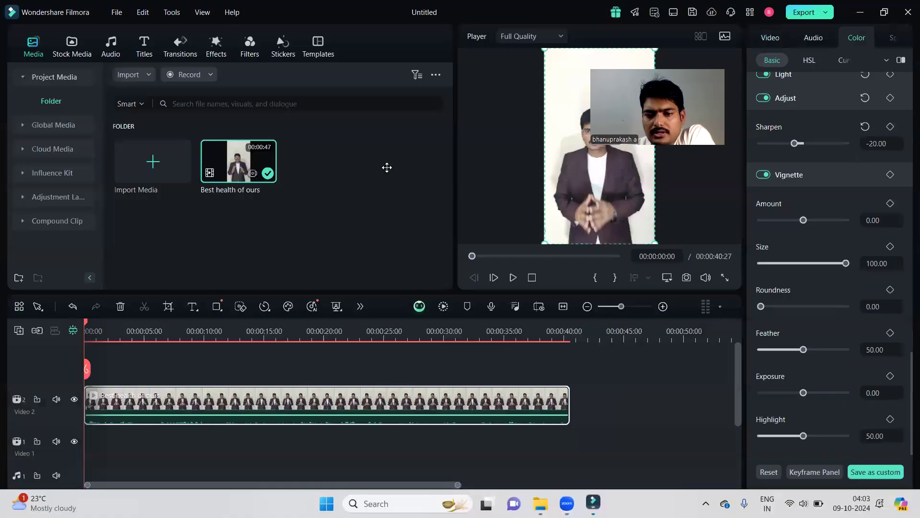
# - Raise the clip's audio volume to 18 dB
pyautogui.click(644, 423)
pyautogui.moveTo(633, 440); pyautogui.dragTo(352, 362)
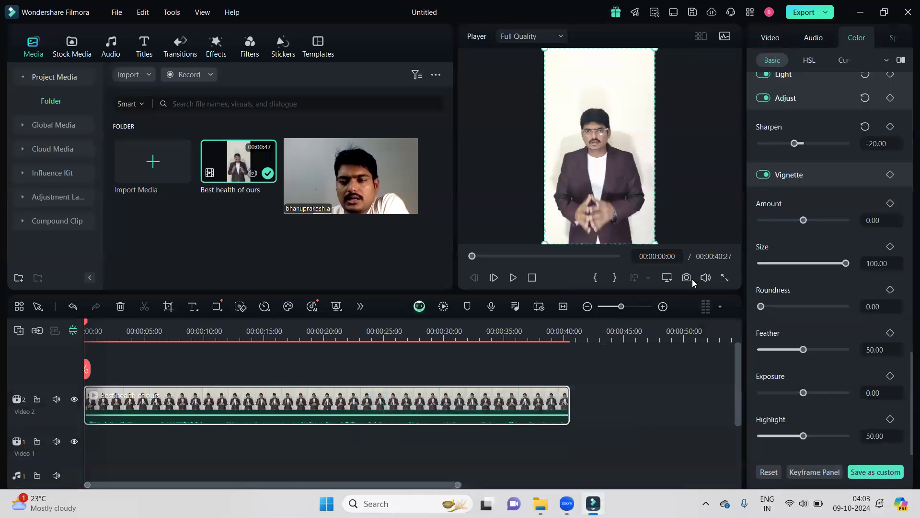
pyautogui.click(814, 38)
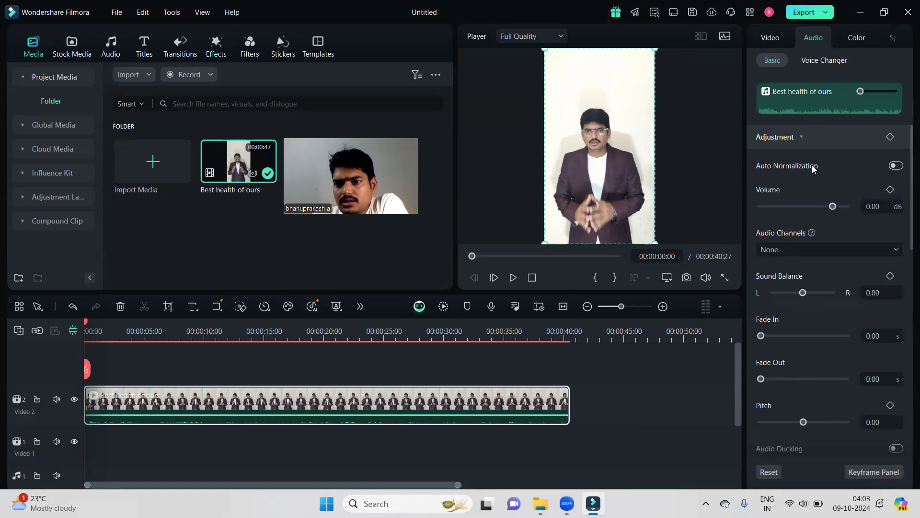
pyautogui.moveTo(835, 207); pyautogui.dragTo(846, 207)
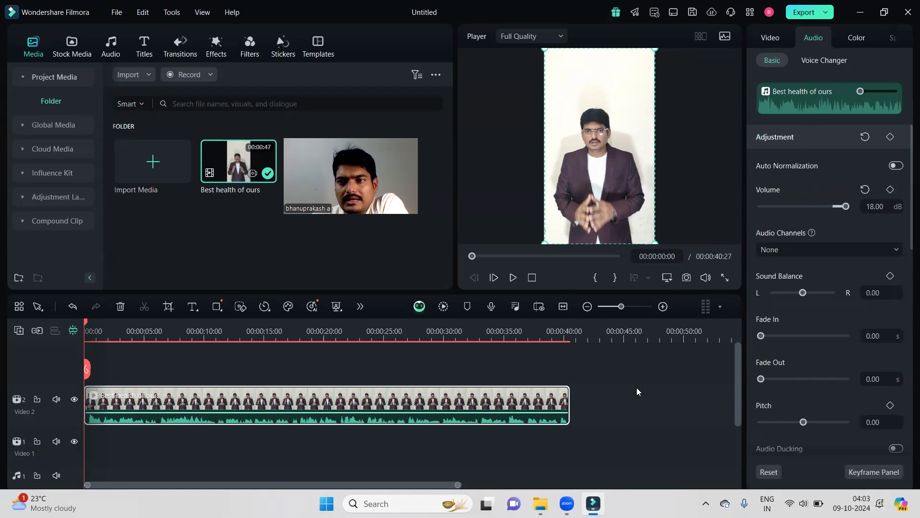
# - Remove the clip's background with AI Portrait Cutout using Quick Cutout Mode
pyautogui.click(771, 39)
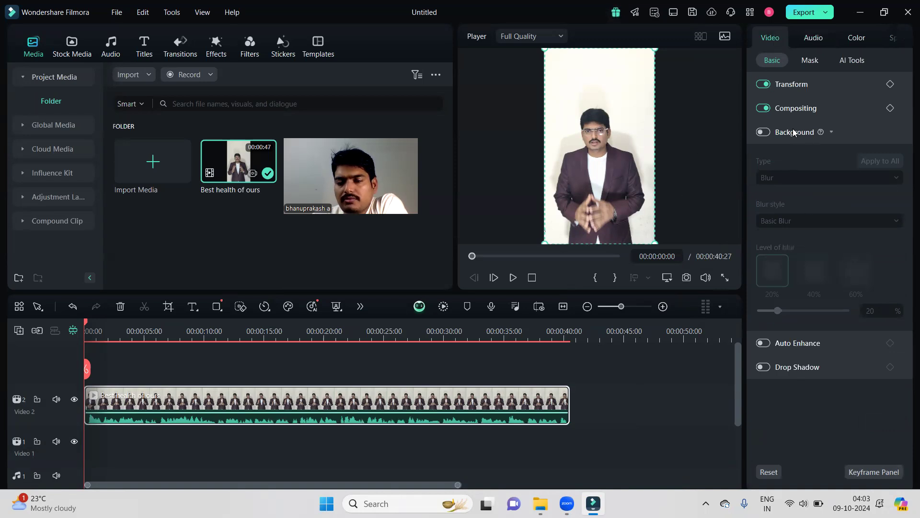
pyautogui.click(854, 61)
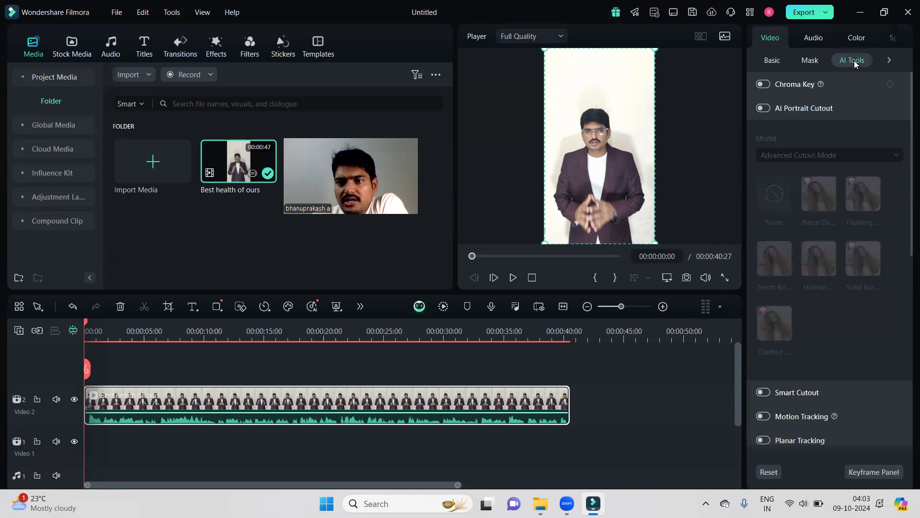
pyautogui.click(764, 108)
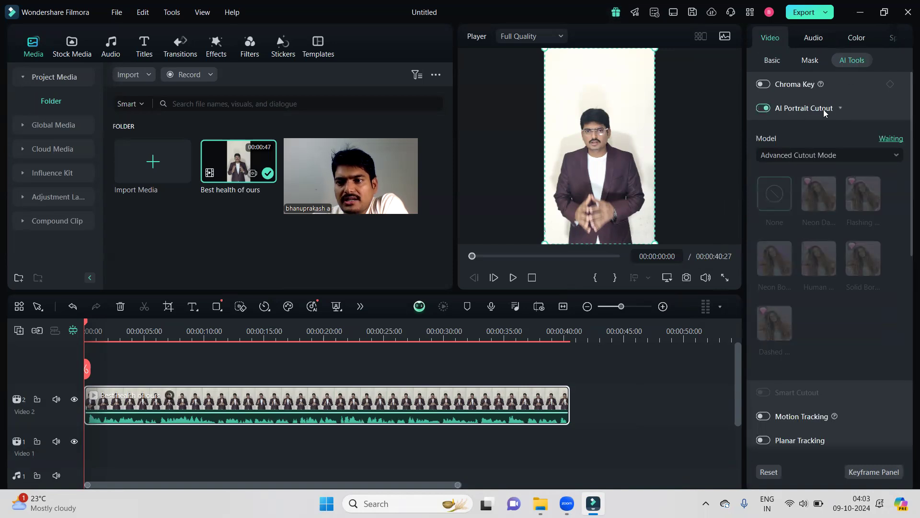
pyautogui.click(798, 155)
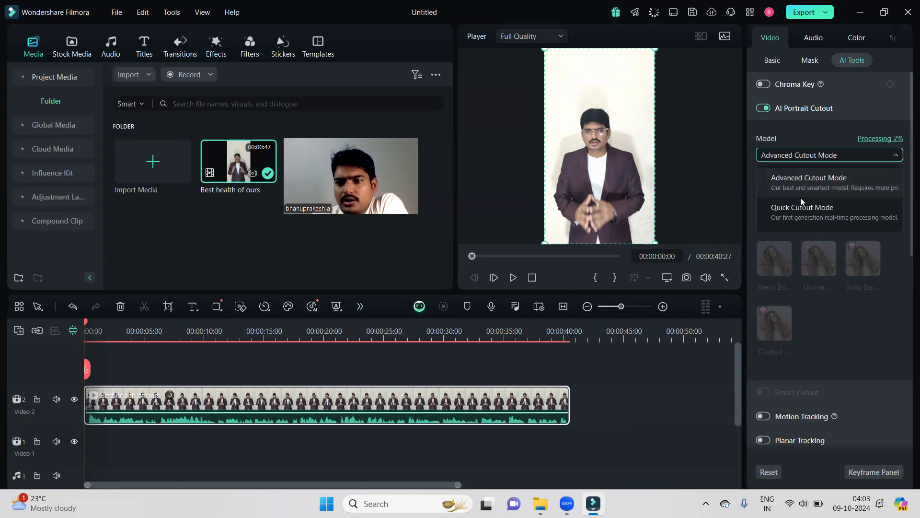
pyautogui.click(802, 209)
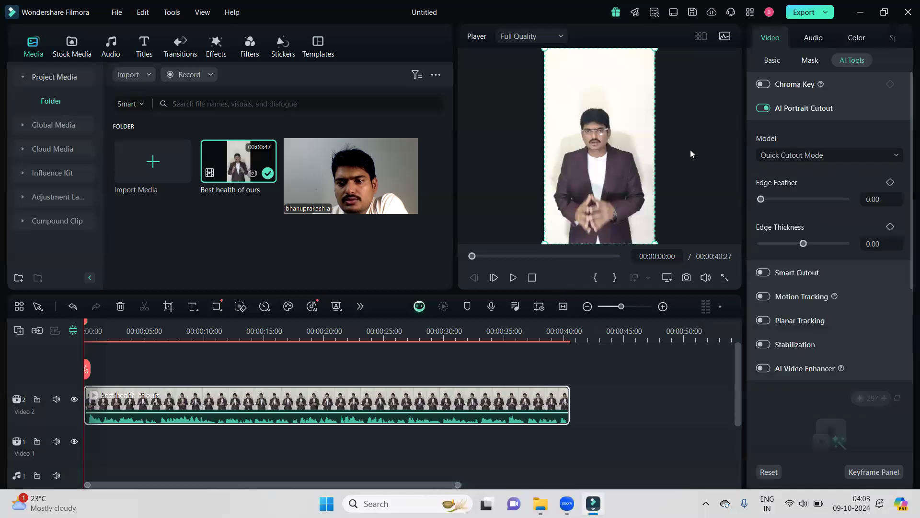
pyautogui.click(632, 377)
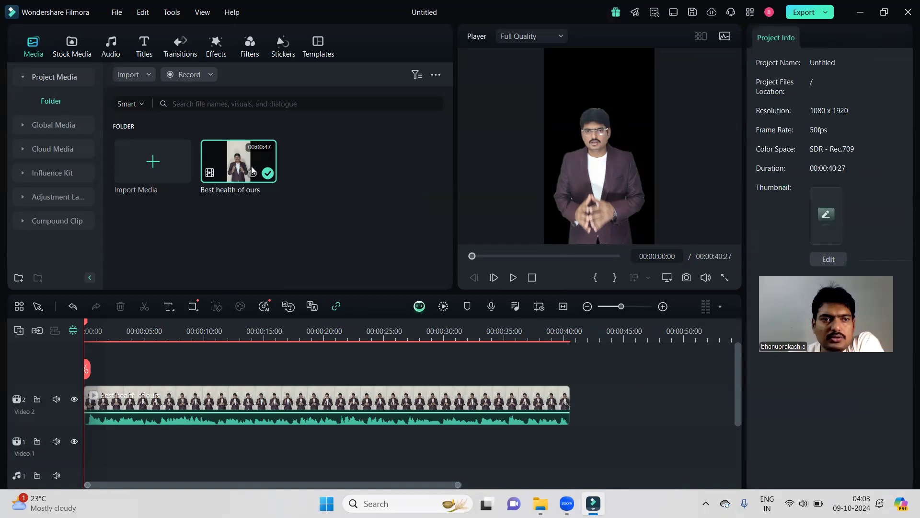
# - Bring up the stock media library and play back the opening seconds of the cutout clip
pyautogui.click(73, 50)
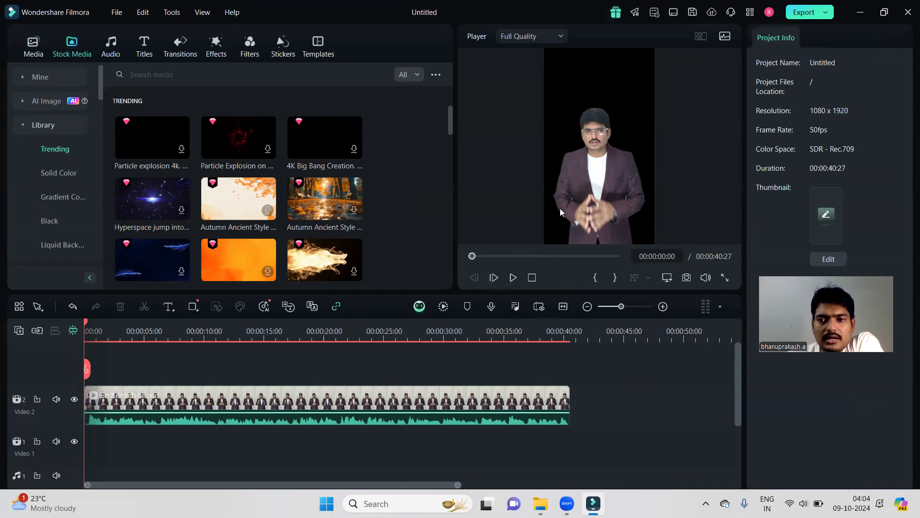
pyautogui.click(513, 278)
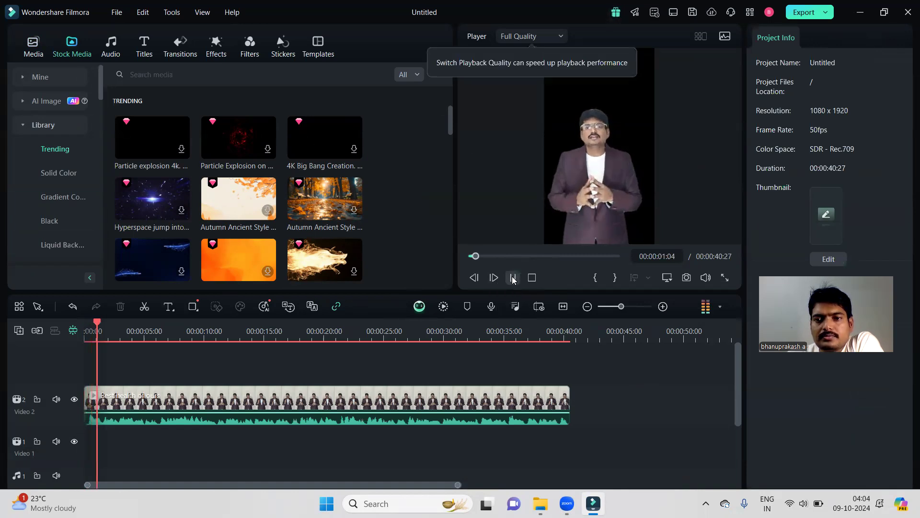
pyautogui.click(532, 278)
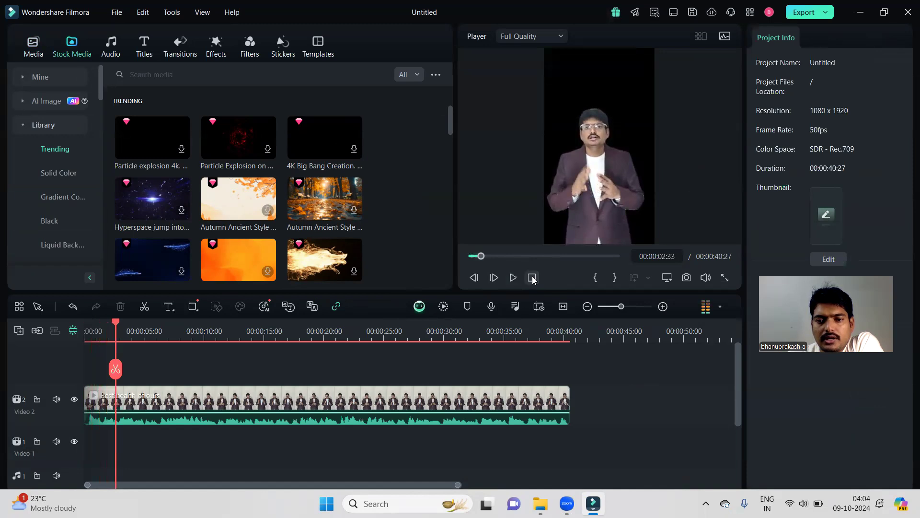
# - Search the stock media for "health" and place the "Man virtual body" hologram clip at the start of Video 1, below the talking-head clip
pyautogui.click(173, 75)
pyautogui.write('health')
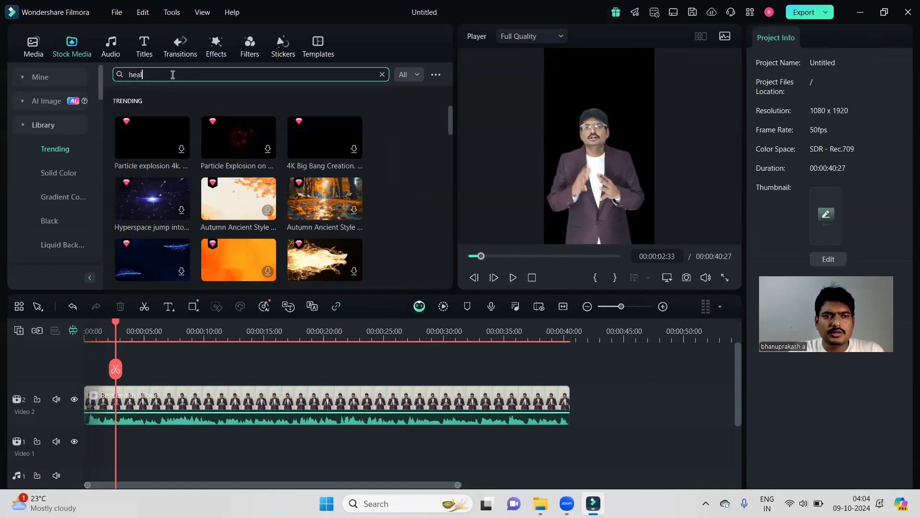
pyautogui.press('Return')
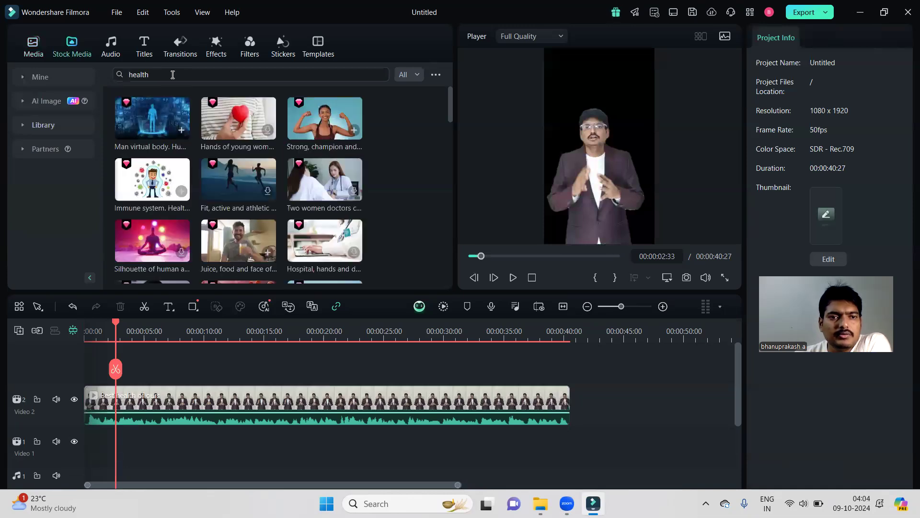
pyautogui.scroll(-3, 380, 175)
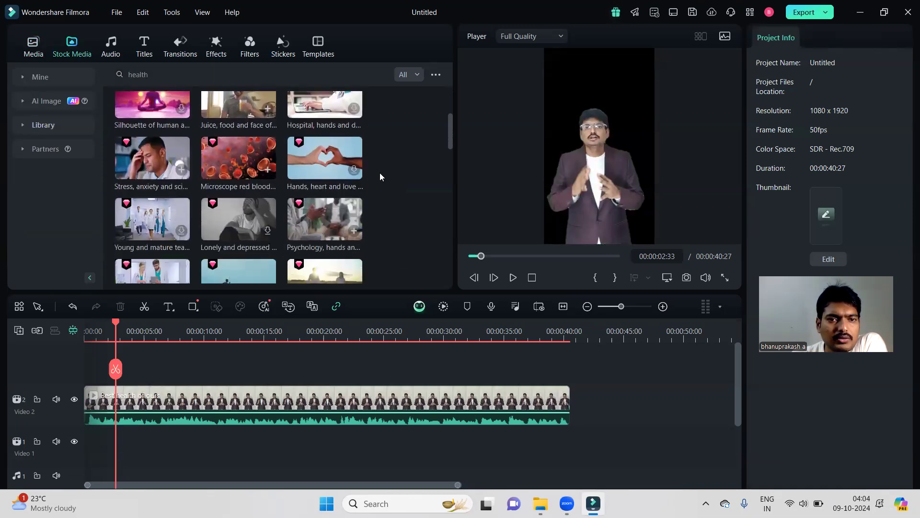
pyautogui.scroll(3, 400, 180)
pyautogui.moveTo(155, 121); pyautogui.dragTo(166, 444)
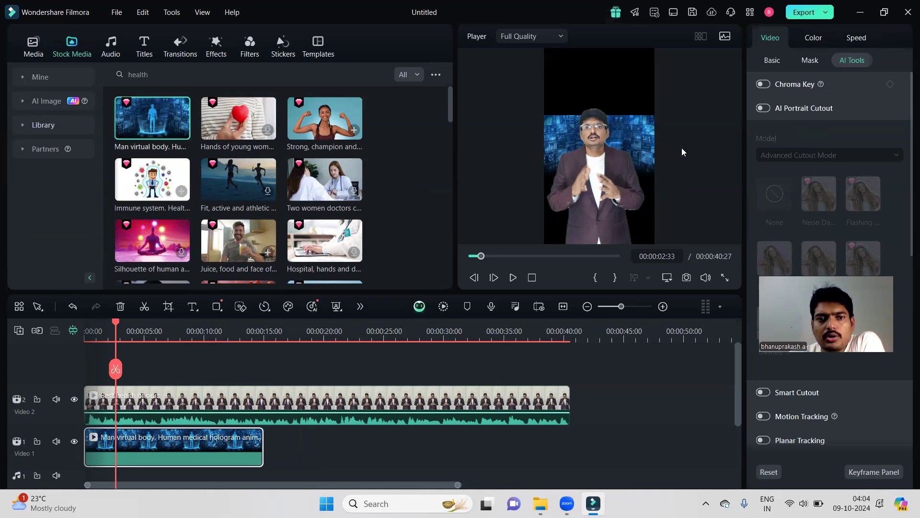
# - Review the available aspect ratios in the project settings without changing them
pyautogui.click(116, 12)
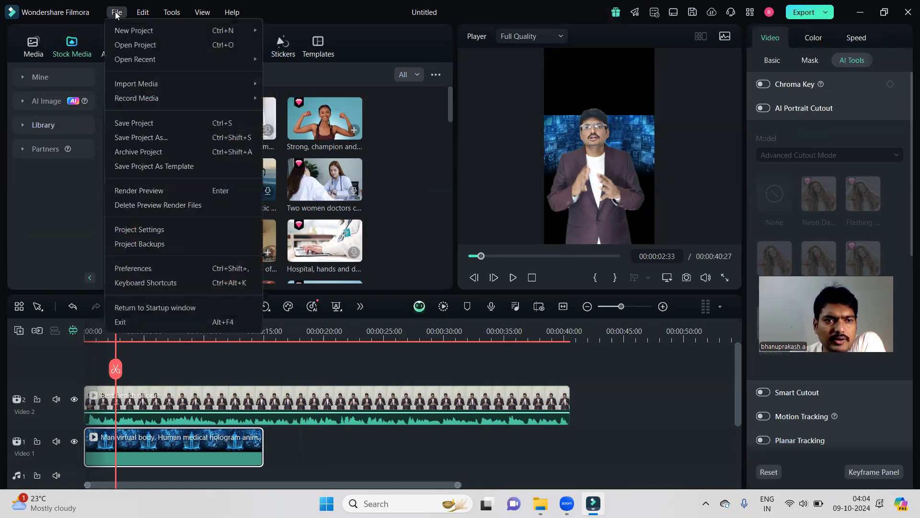
pyautogui.click(161, 230)
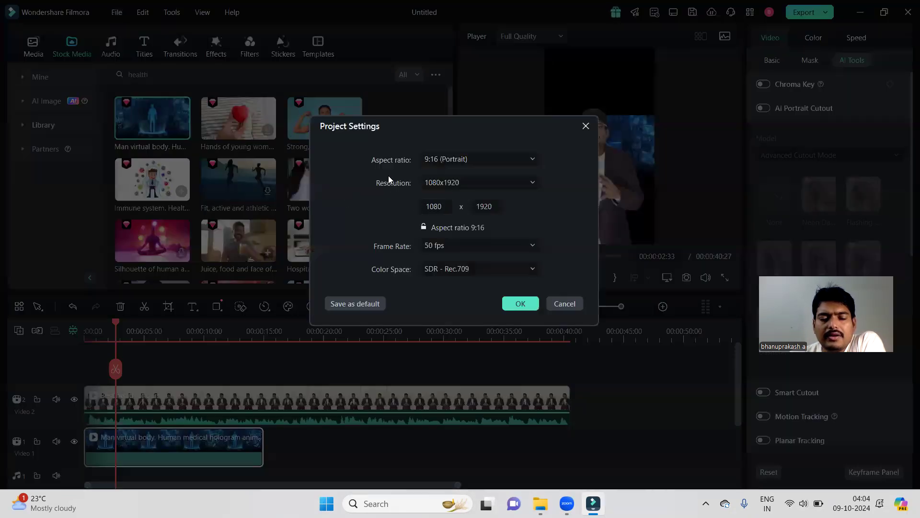
pyautogui.click(473, 161)
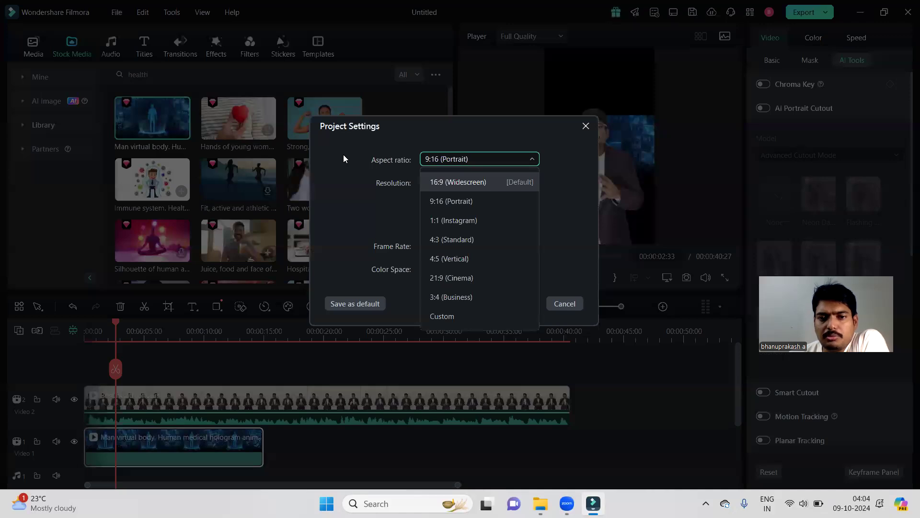
pyautogui.click(408, 157)
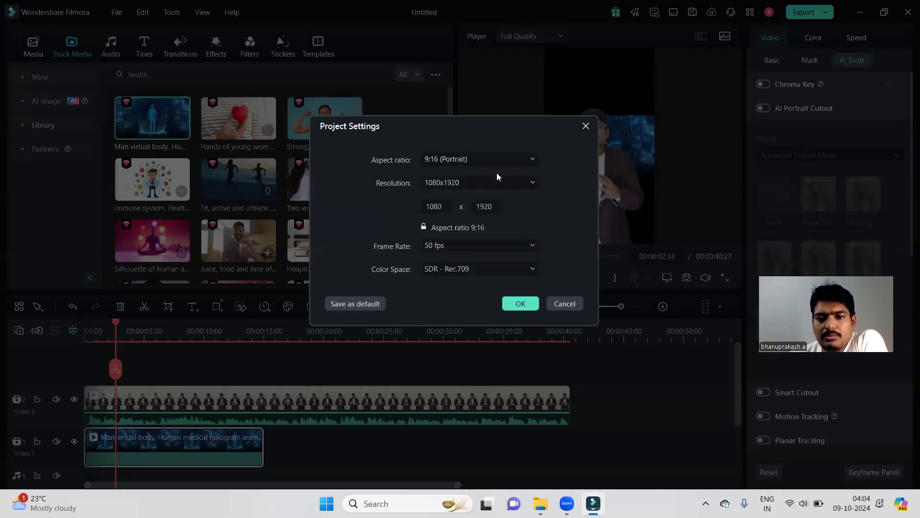
pyautogui.click(565, 304)
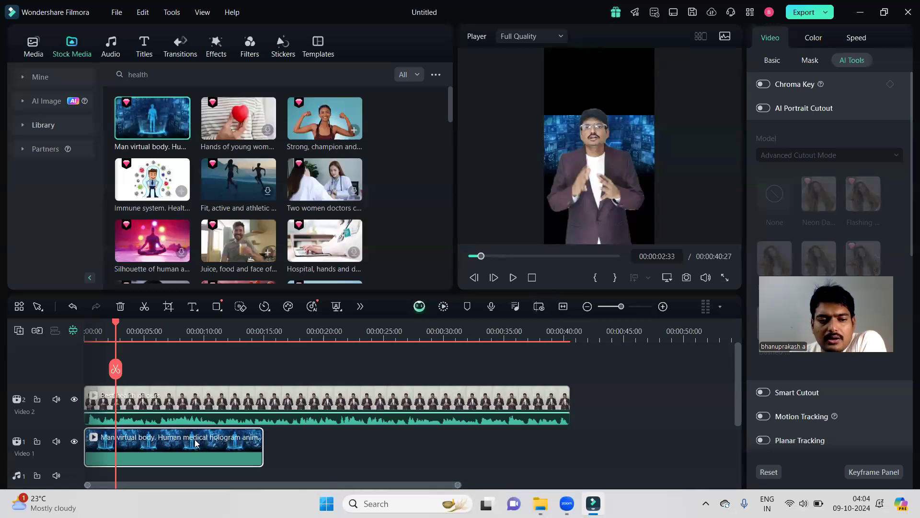
# - Enlarge the virtual body hologram clip so it fills the whole portrait frame behind the speaker
pyautogui.moveTo(672, 177)
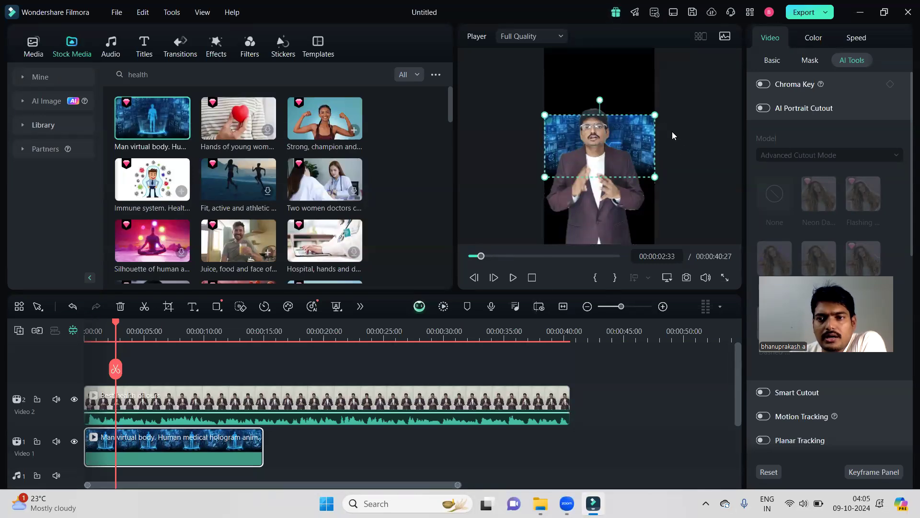
pyautogui.moveTo(655, 116); pyautogui.dragTo(710, 30)
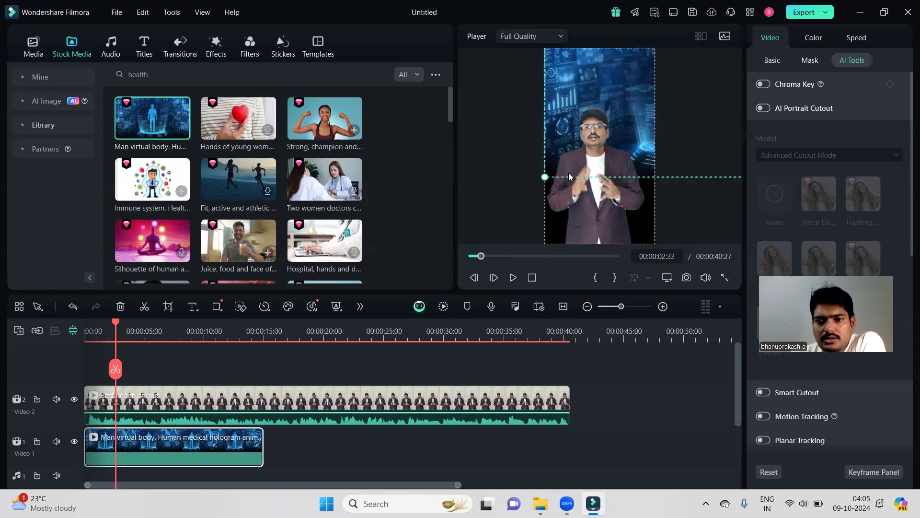
pyautogui.moveTo(545, 177); pyautogui.dragTo(472, 259)
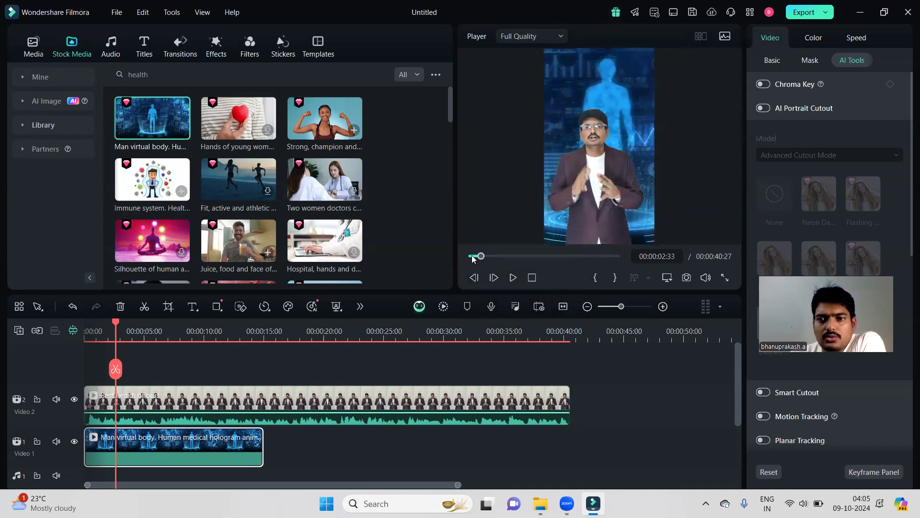
pyautogui.click(312, 449)
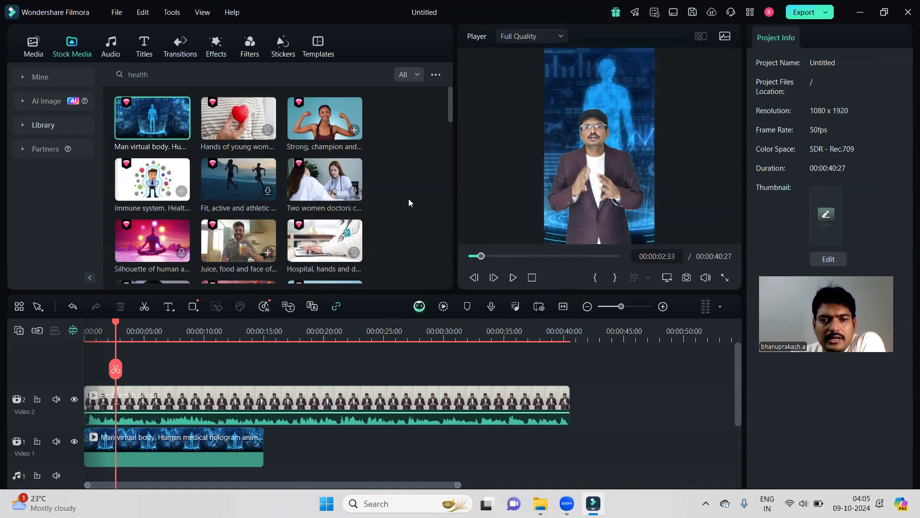
# - Add the stock clip of hands holding a red heart directly after the hologram clip and scale it to fill the portrait frame
pyautogui.moveTo(242, 125); pyautogui.dragTo(278, 453)
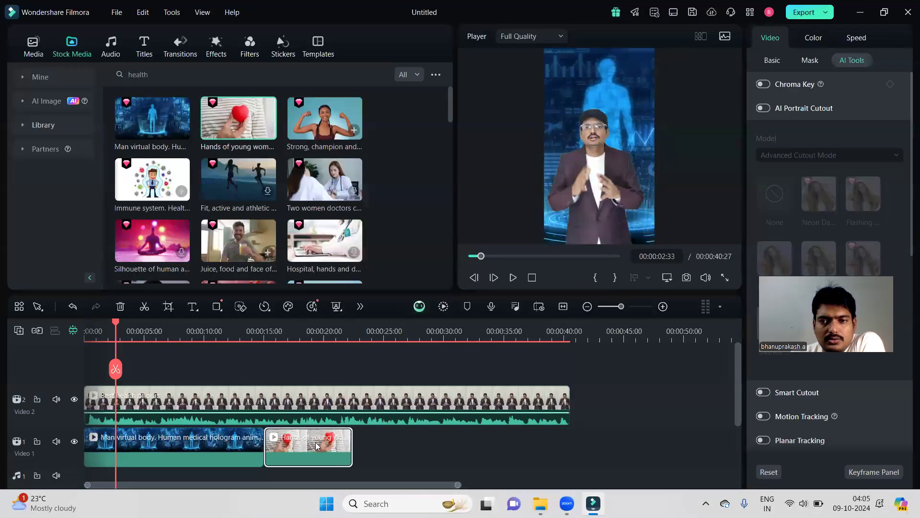
pyautogui.doubleClick(316, 446)
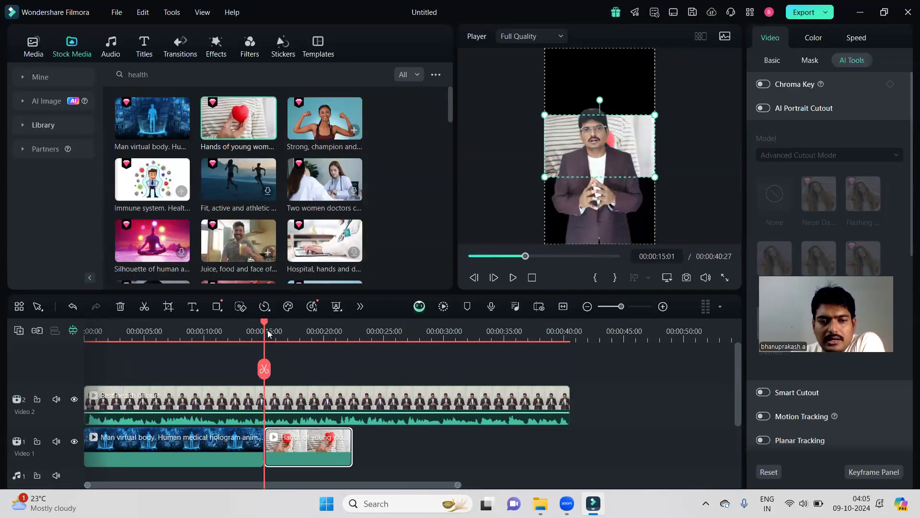
pyautogui.moveTo(269, 320); pyautogui.dragTo(279, 320)
pyautogui.click(319, 447)
pyautogui.moveTo(666, 89); pyautogui.dragTo(690, 28)
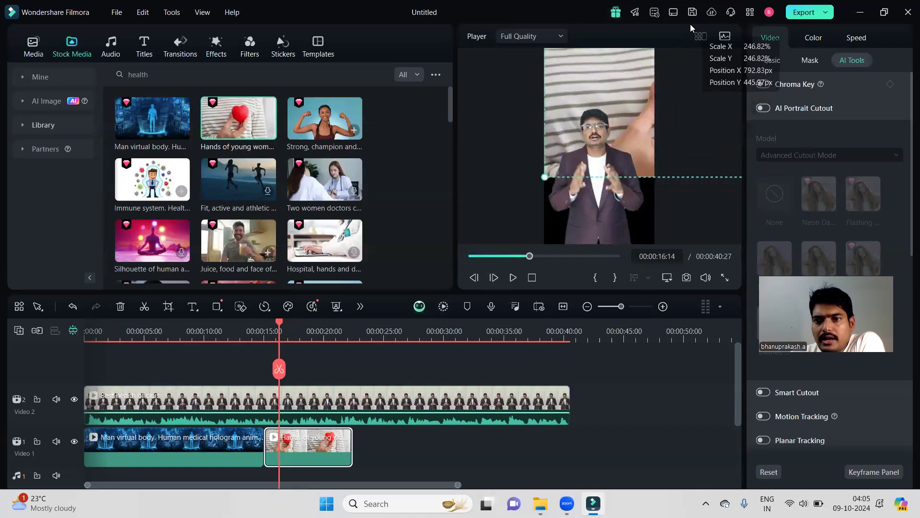
pyautogui.moveTo(545, 178); pyautogui.dragTo(441, 259)
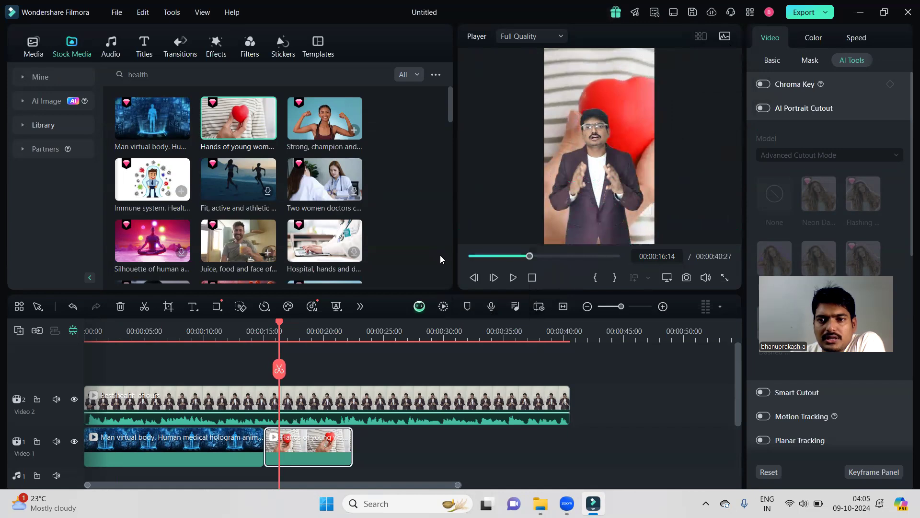
# - Add the "Hospital, hands" stock clip after the red heart clip on Video 1 and scale it to fill the frame
pyautogui.moveTo(353, 230); pyautogui.dragTo(360, 428)
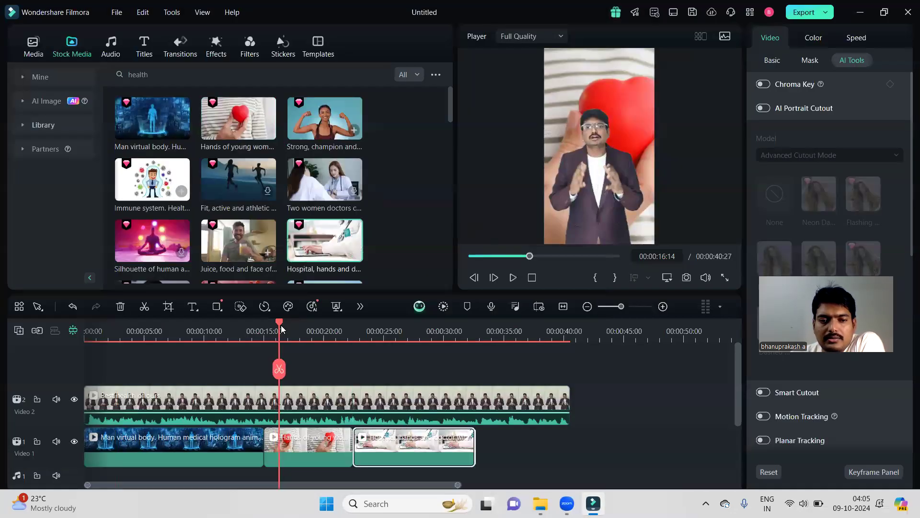
pyautogui.moveTo(281, 326); pyautogui.dragTo(394, 326)
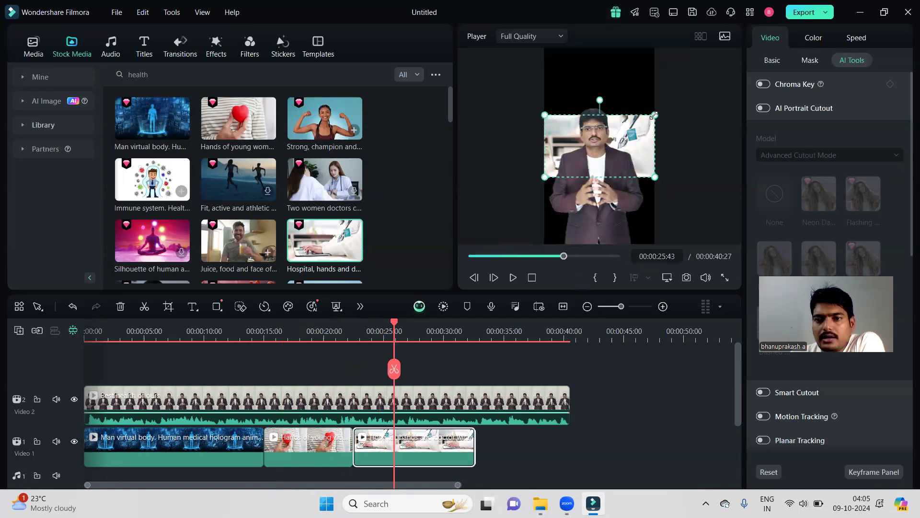
pyautogui.moveTo(654, 115); pyautogui.dragTo(692, 37)
pyautogui.moveTo(544, 177); pyautogui.dragTo(455, 271)
# - Add the "Microscope red blood cells" stock clip after the hospital clip and trim its end to match the talking-head clip
pyautogui.scroll(-3, 148, 158)
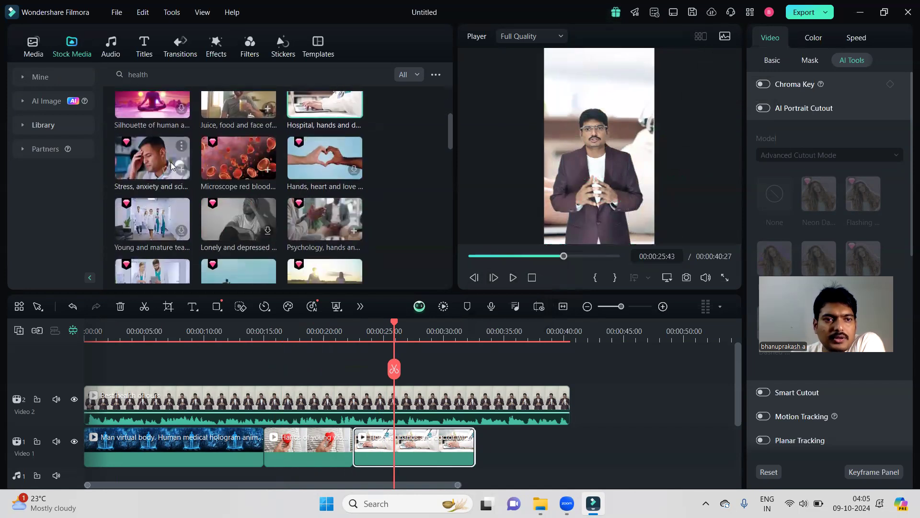
pyautogui.moveTo(230, 161); pyautogui.dragTo(489, 435)
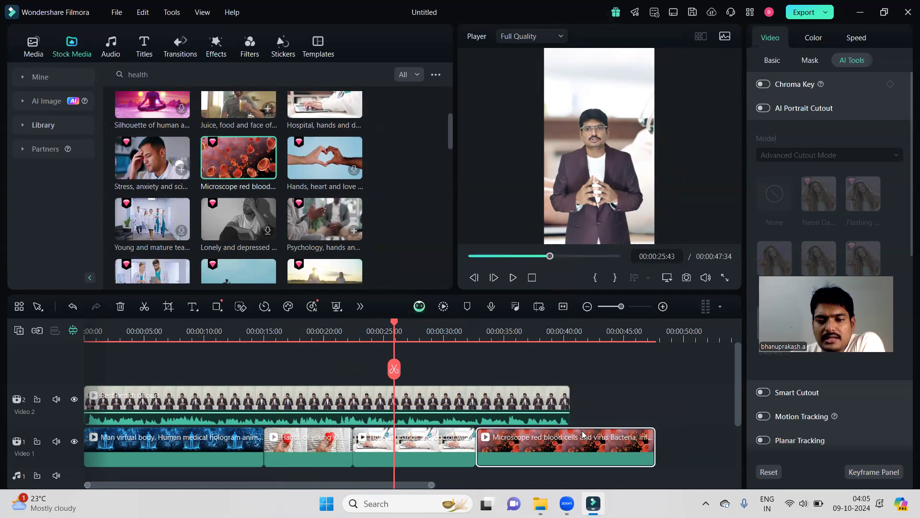
pyautogui.moveTo(655, 440); pyautogui.dragTo(569, 440)
# - Enlarge the red blood cells clip to fill the portrait frame and return the playhead to the start of the timeline
pyautogui.moveTo(394, 324); pyautogui.dragTo(497, 324)
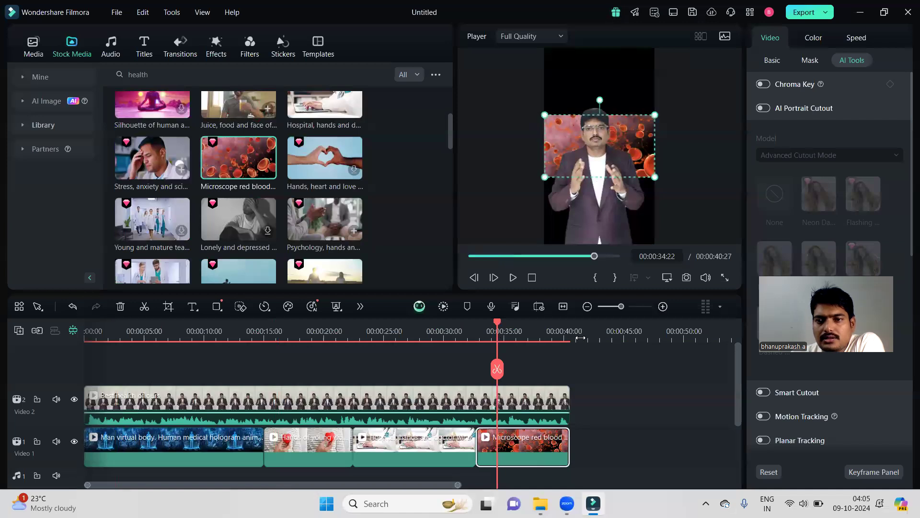
pyautogui.moveTo(654, 115); pyautogui.dragTo(718, 23)
pyautogui.moveTo(545, 177); pyautogui.dragTo(473, 270)
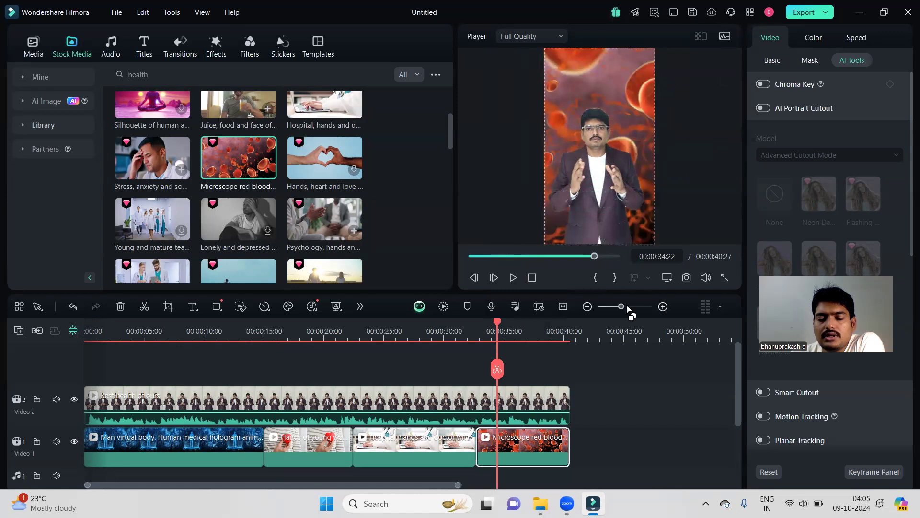
pyautogui.click(634, 437)
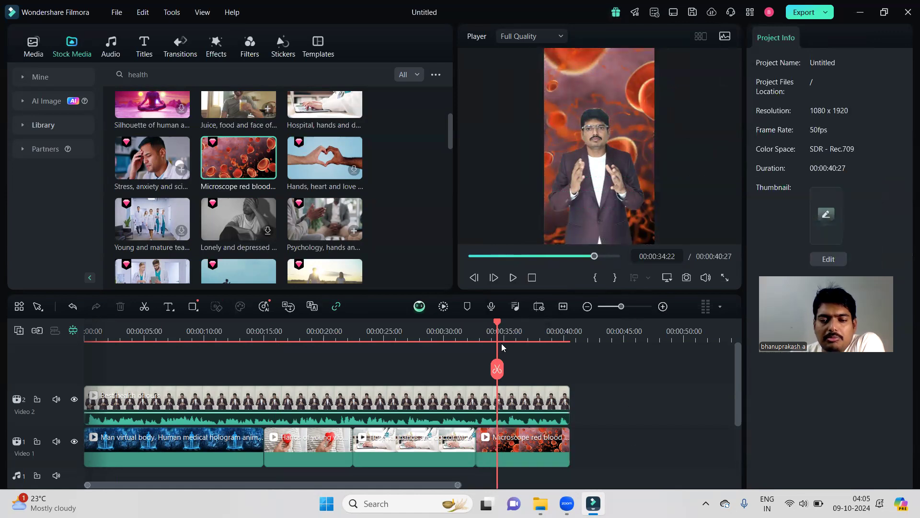
pyautogui.moveTo(499, 325); pyautogui.dragTo(449, 342)
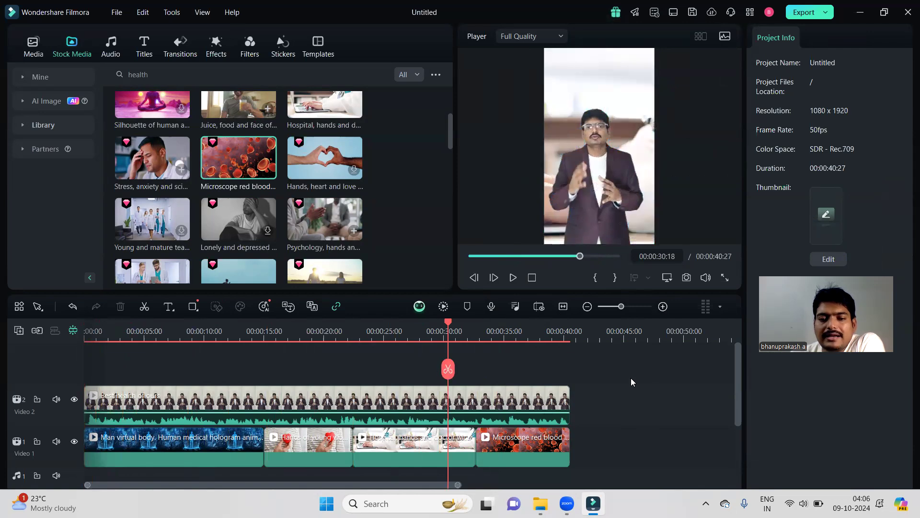
pyautogui.click(532, 278)
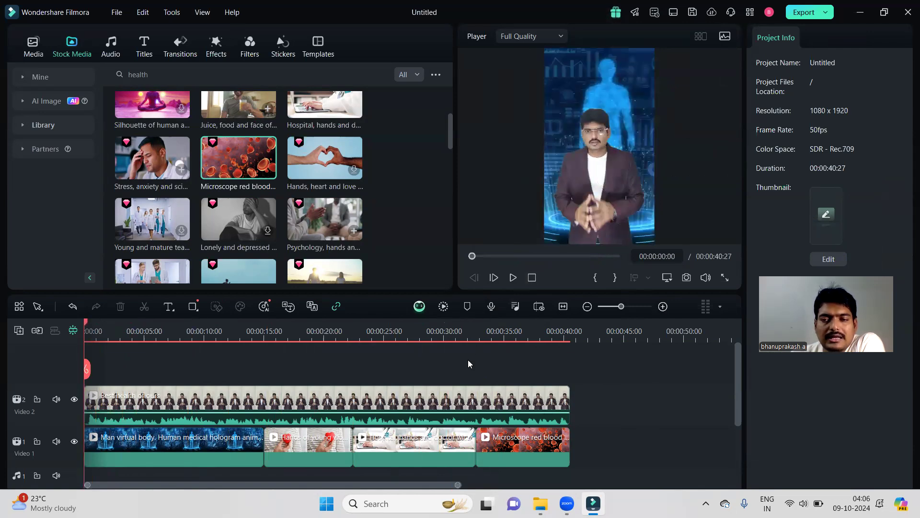
# - Search the titles for "comic" and place the Retro Comic 3D Title on a track above the talking-head clip
pyautogui.click(145, 48)
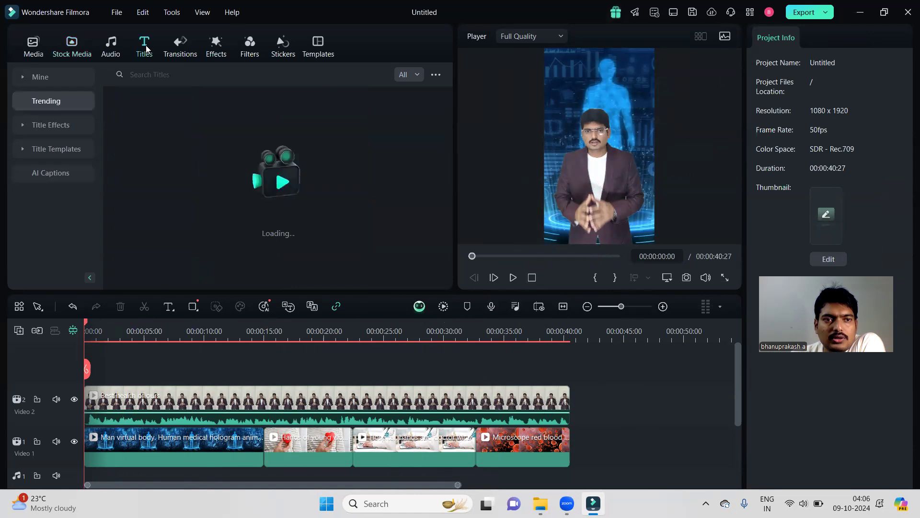
pyautogui.click(208, 76)
pyautogui.write('comi')
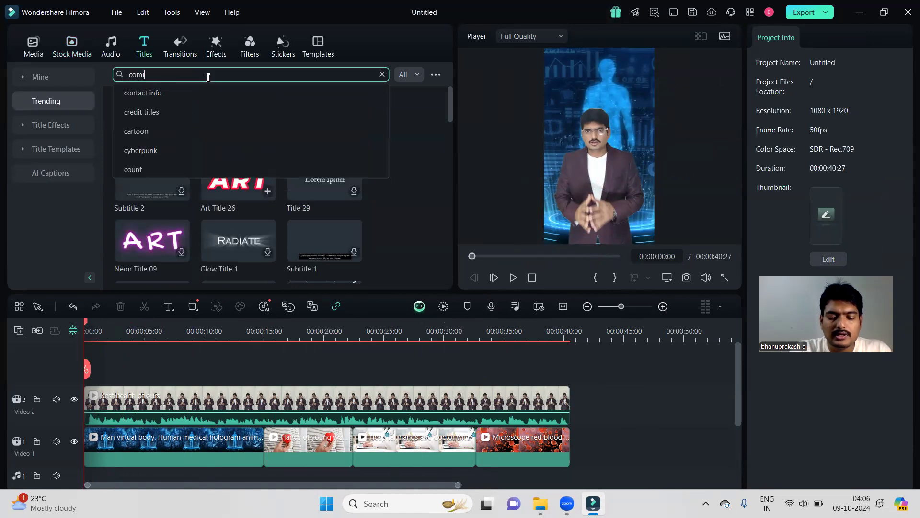
pyautogui.write('c')
pyautogui.press('Return')
pyautogui.moveTo(174, 179); pyautogui.dragTo(420, 398)
# - Extend the comic title to the end of the video and move it above the speaker's head in the frame
pyautogui.click(143, 394)
pyautogui.moveTo(144, 394); pyautogui.dragTo(569, 394)
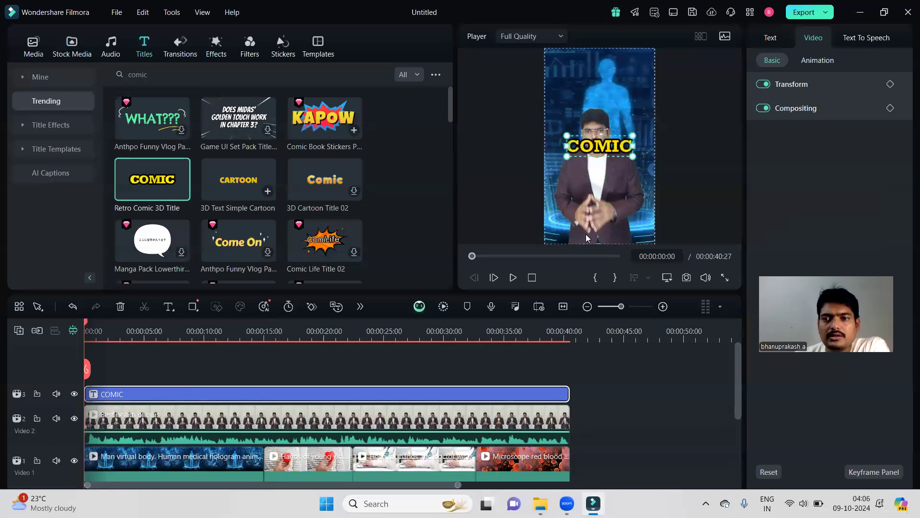
pyautogui.moveTo(598, 143); pyautogui.dragTo(594, 85)
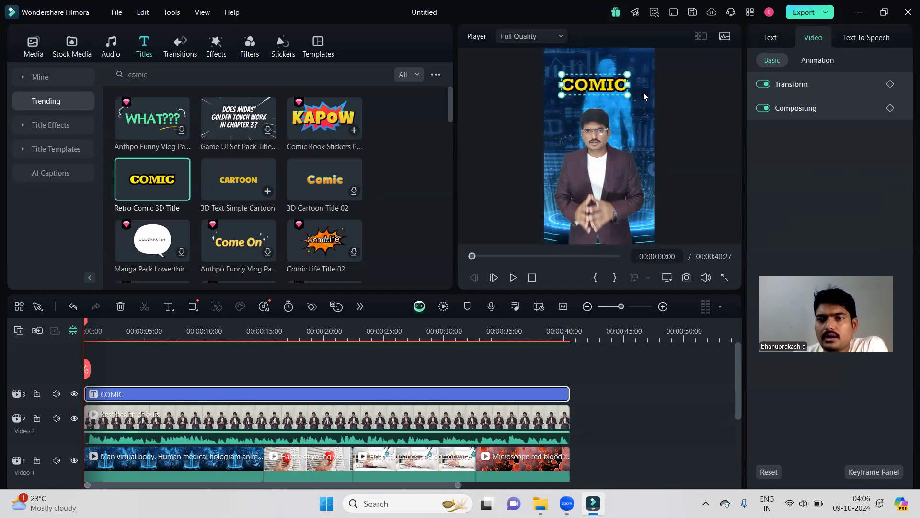
# - Replace the title's text "COMIC" with "Health"
pyautogui.click(770, 39)
pyautogui.moveTo(804, 115); pyautogui.dragTo(732, 110)
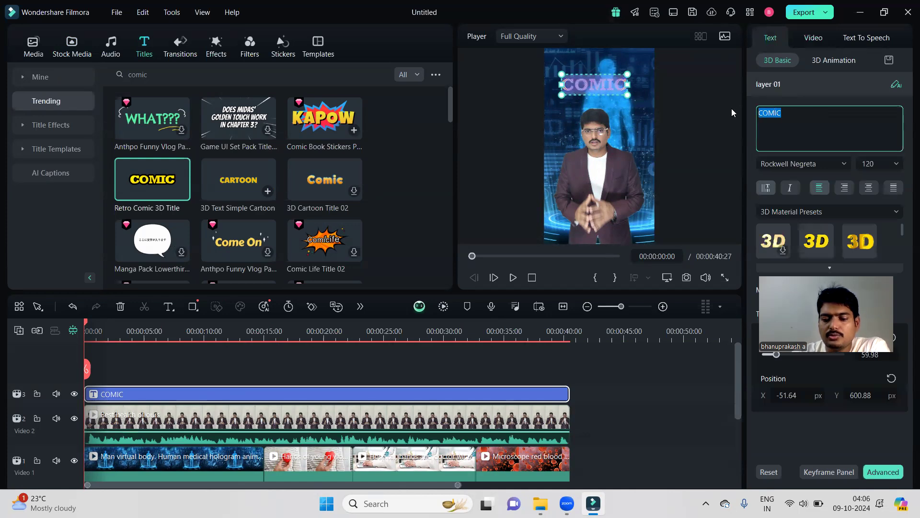
pyautogui.press('BackSpace')
pyautogui.write('Health')
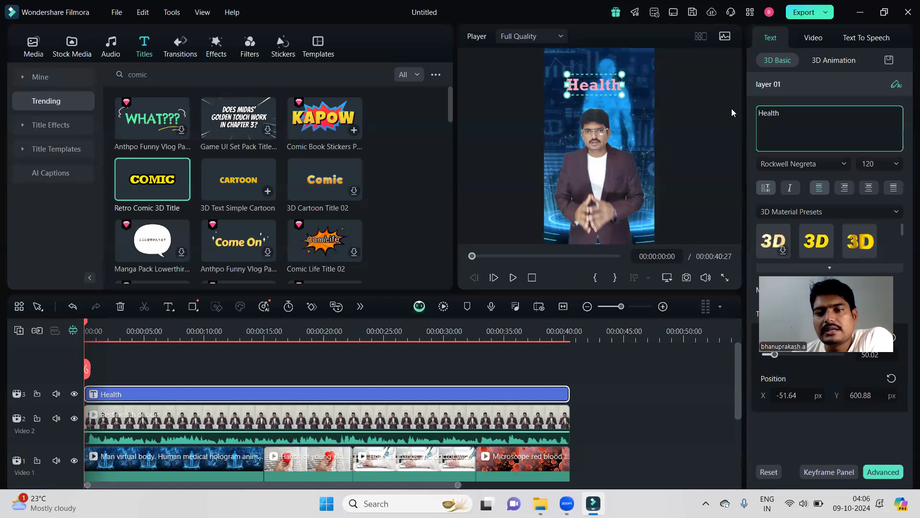
# - Play the opening of the video and check the Health title in a full-screen preview
pyautogui.click(642, 356)
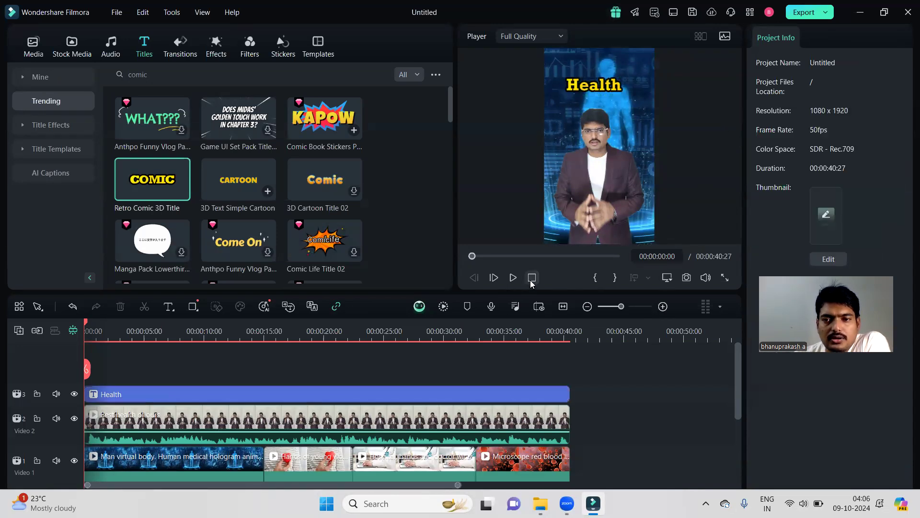
pyautogui.click(512, 282)
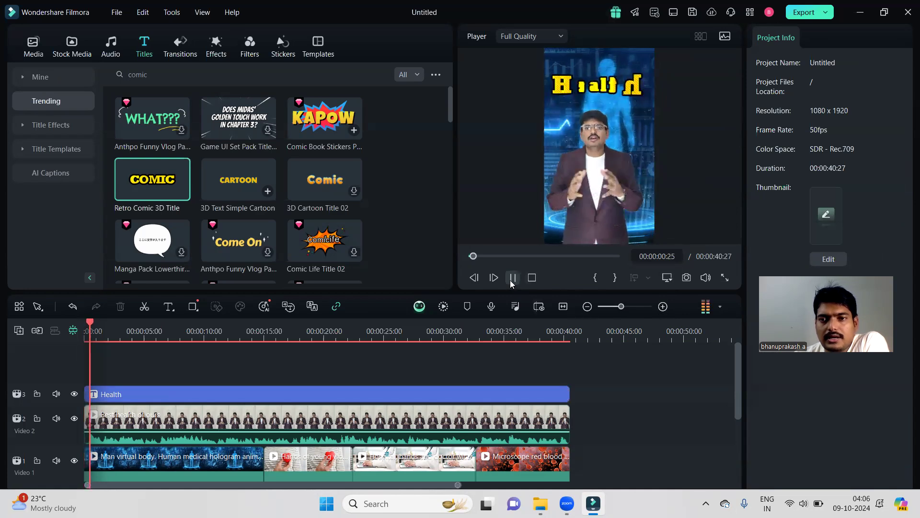
pyautogui.press('space')
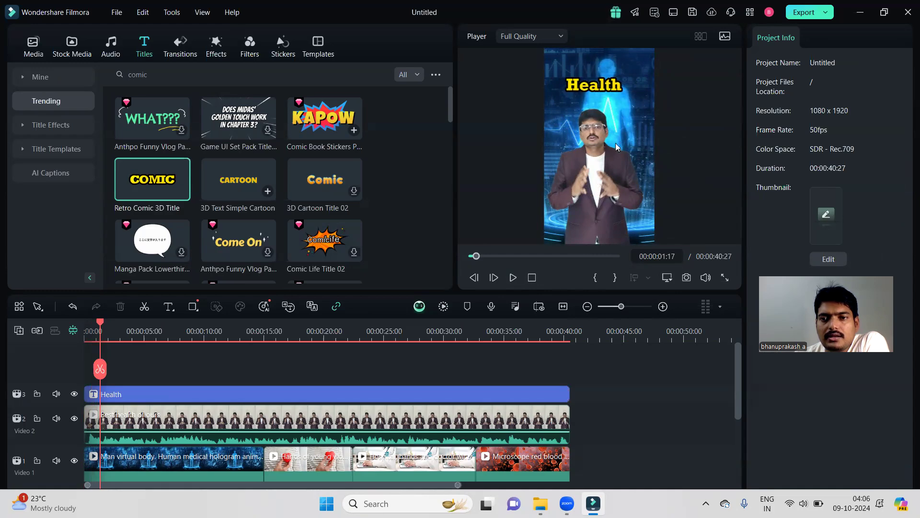
pyautogui.click(725, 278)
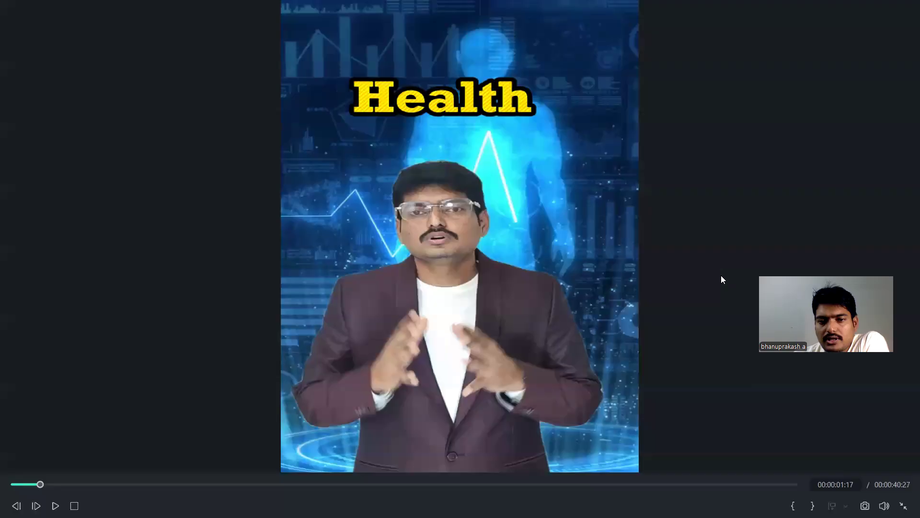
pyautogui.click(903, 506)
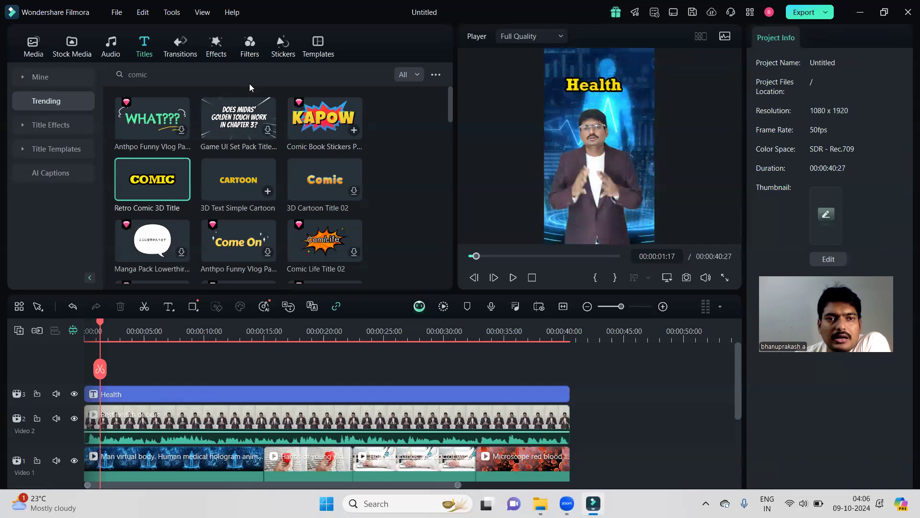
# - Add the red Subscribe sticker from the trending stickers on a new top track, spanning the whole video
pyautogui.click(215, 52)
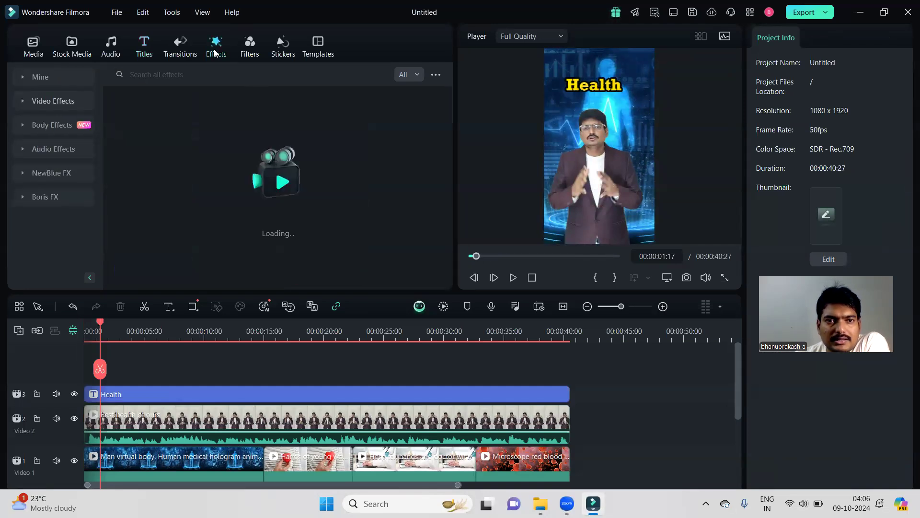
pyautogui.click(277, 44)
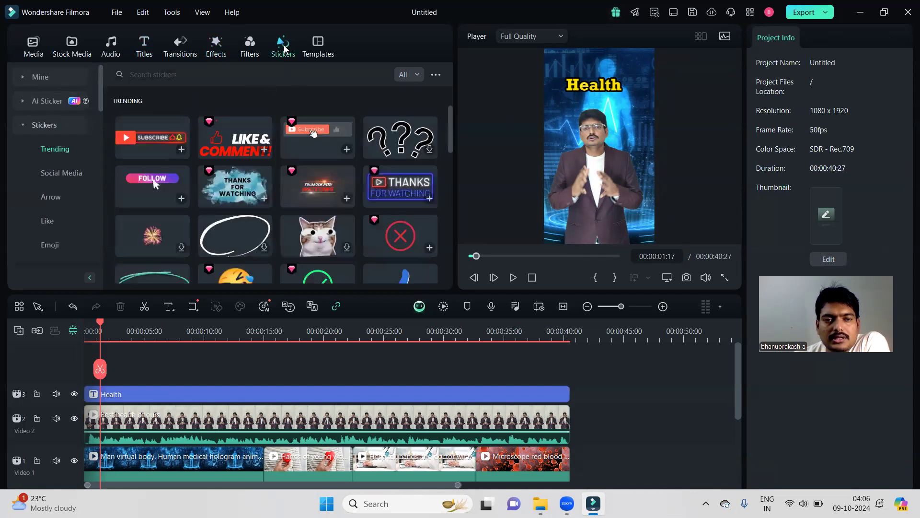
pyautogui.moveTo(156, 144); pyautogui.dragTo(569, 407)
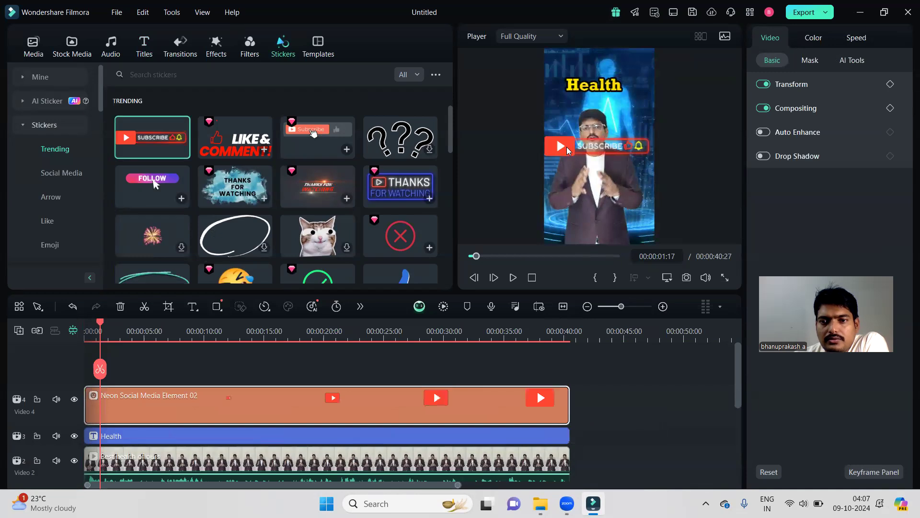
# - Shrink the Subscribe sticker and place it in the lower-right corner of the video frame
pyautogui.click(599, 145)
pyautogui.moveTo(599, 145); pyautogui.dragTo(599, 223)
pyautogui.moveTo(654, 218); pyautogui.dragTo(634, 234)
pyautogui.click(664, 368)
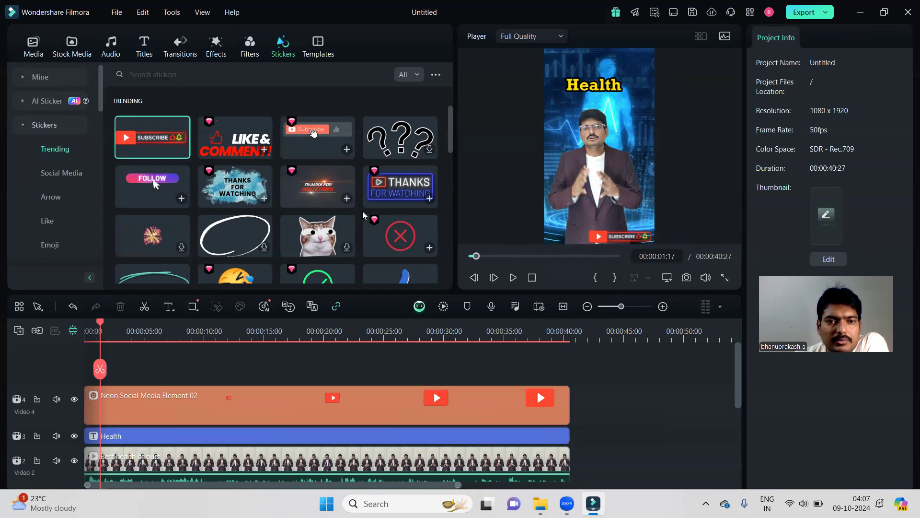
# - Search the stickers for "like" and add the red heart LIKE sticker on a new top track across the whole video
pyautogui.click(205, 76)
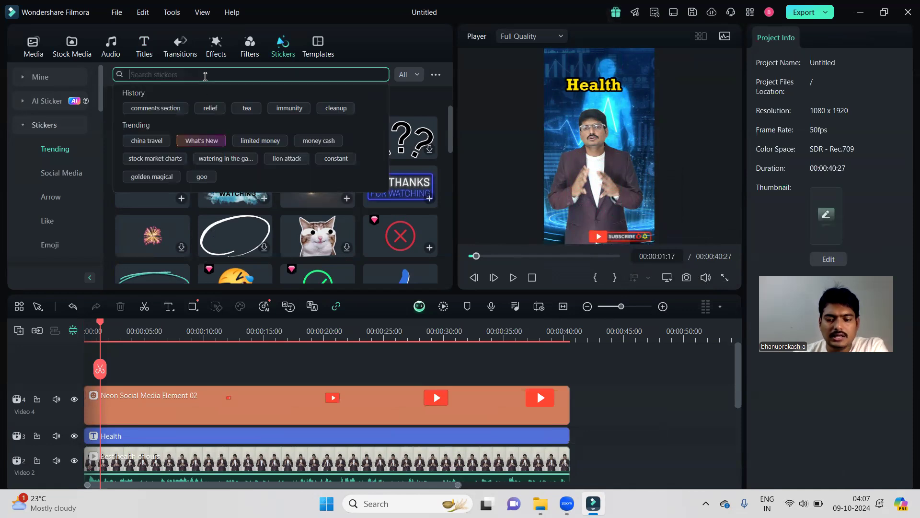
pyautogui.write('like')
pyautogui.press('Return')
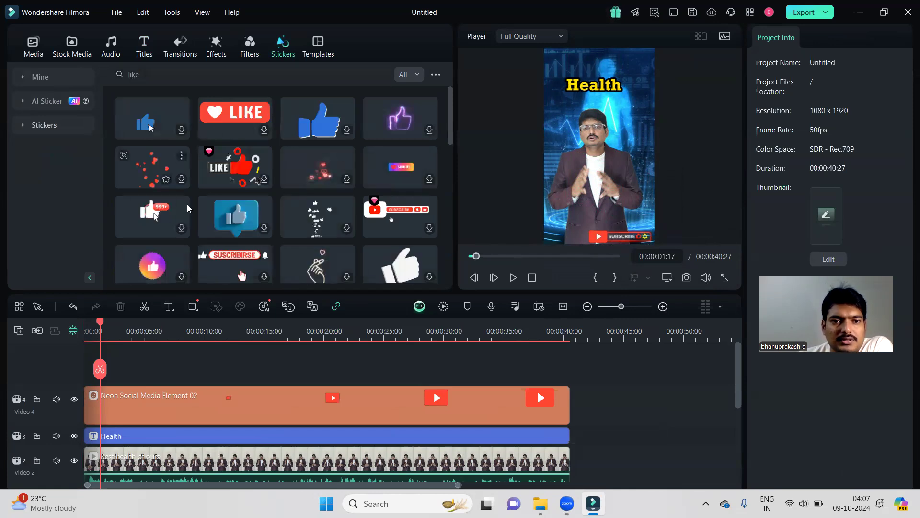
pyautogui.moveTo(215, 118); pyautogui.dragTo(569, 406)
# - Shrink the LIKE sticker and place it in the lower-left corner of the frame, beside the Subscribe sticker
pyautogui.click(589, 141)
pyautogui.moveTo(653, 120); pyautogui.dragTo(571, 241)
pyautogui.click(658, 392)
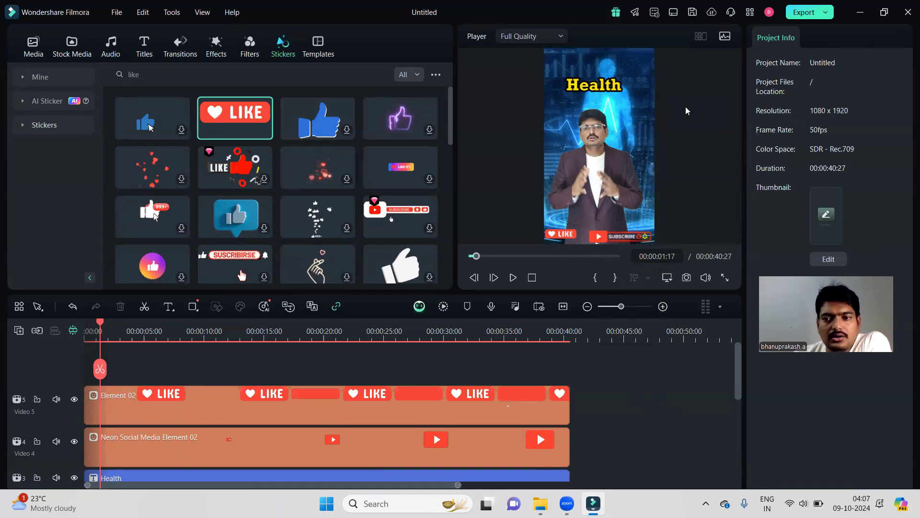
# - Start the export setup and save the current video frame as the thumbnail, without applying a template
pyautogui.click(801, 15)
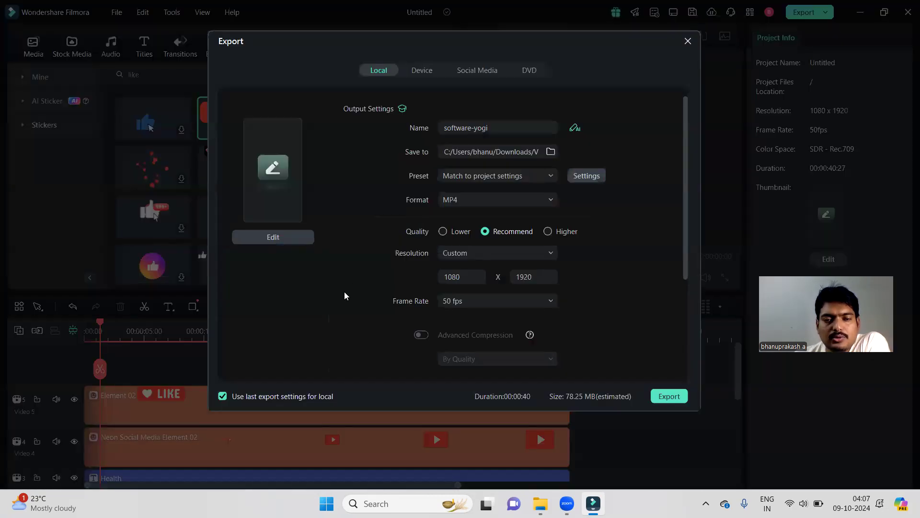
pyautogui.click(288, 238)
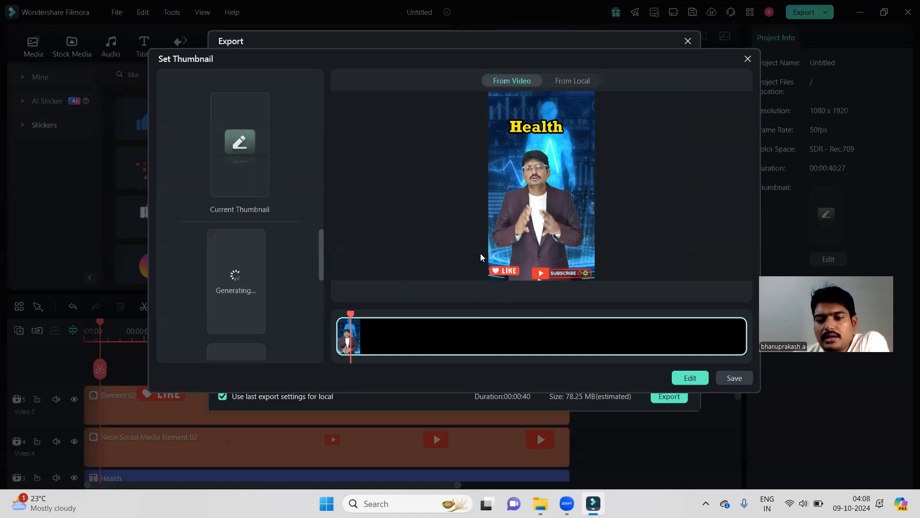
pyautogui.click(684, 378)
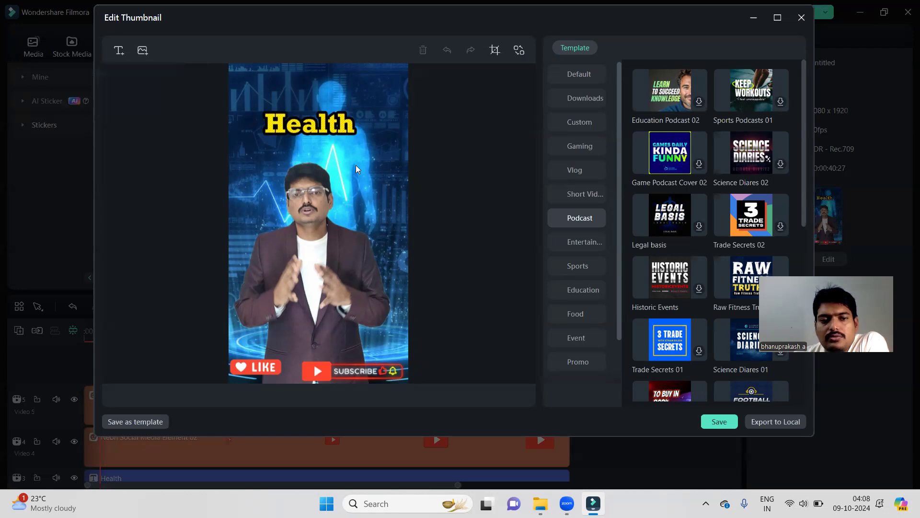
pyautogui.click(718, 421)
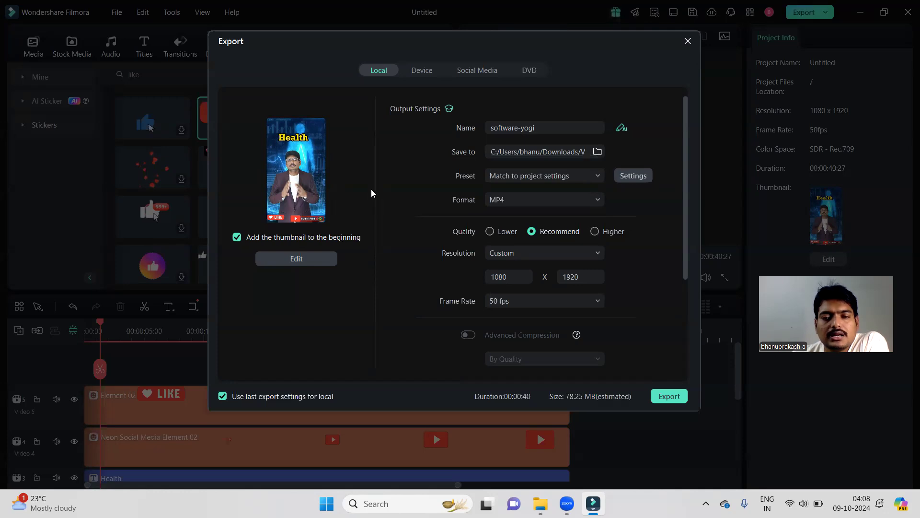
# - Name the output file "health" and export the video as MP4 at 1080 x 1920 and 50 fps
pyautogui.moveTo(551, 128); pyautogui.dragTo(473, 132)
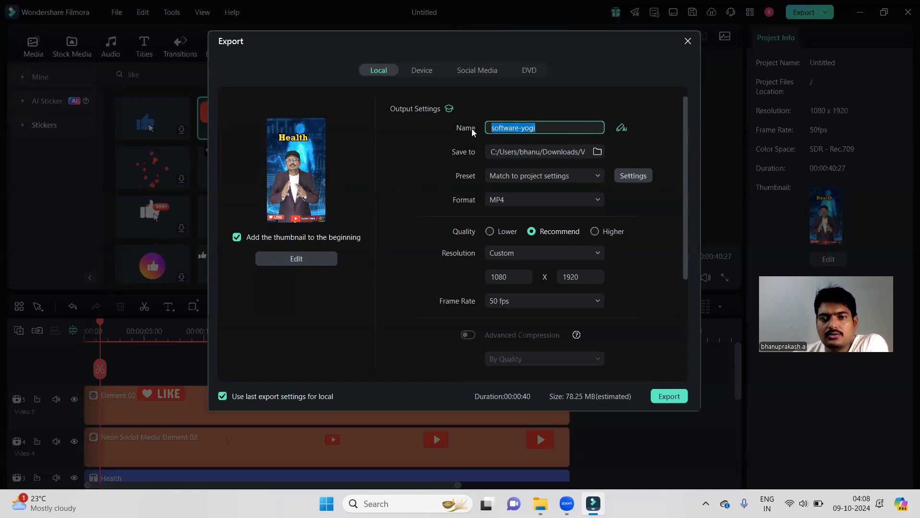
pyautogui.press('BackSpace')
pyautogui.write('health')
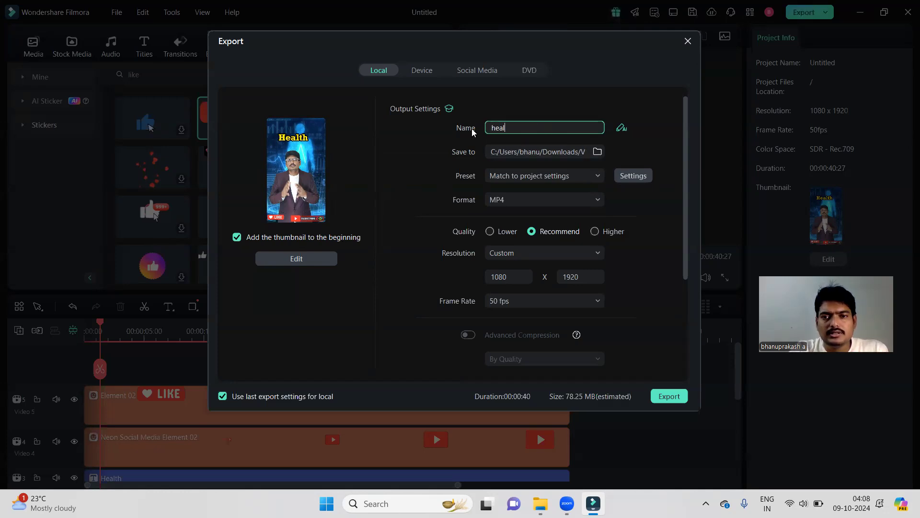
pyautogui.click(669, 396)
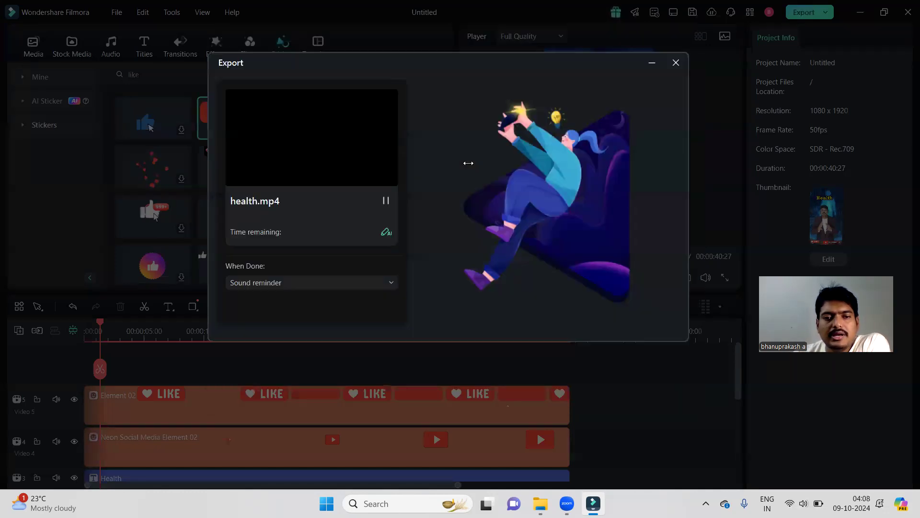